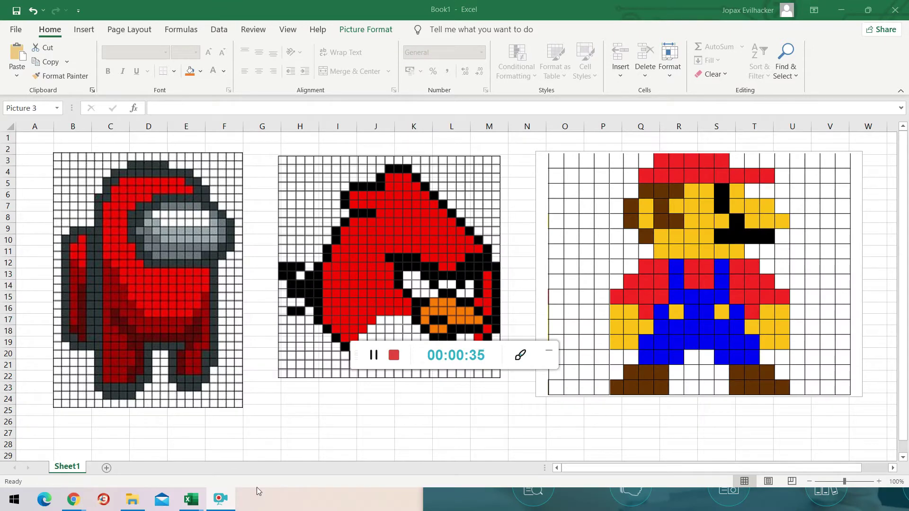
Step: Switch to CCleaner Browser, load google.com and reposition the browser window over the worksheet
left_click(103, 500)
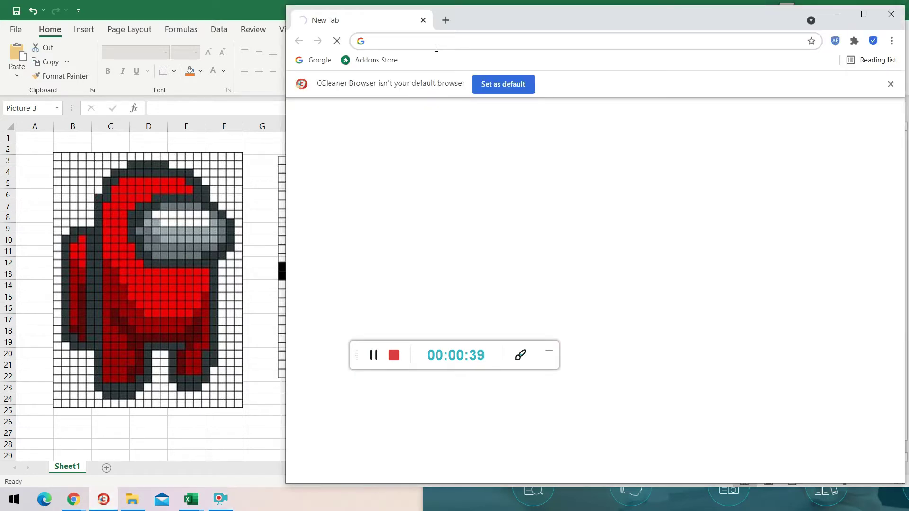
type("google.")
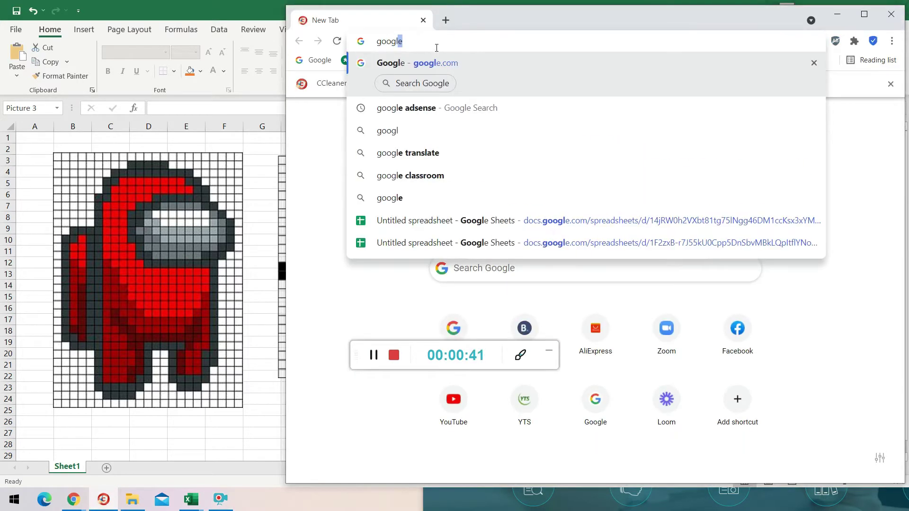
type("com")
key("Return")
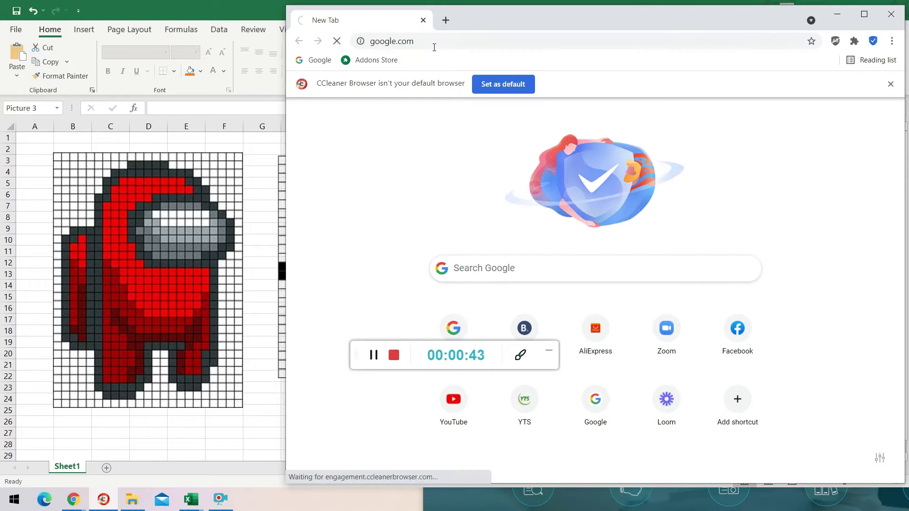
left_click_drag(541, 15, 413, 40)
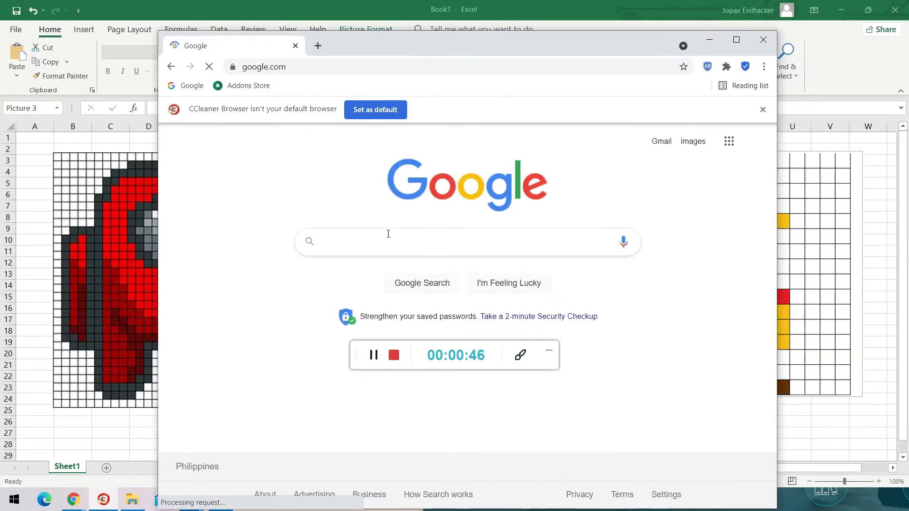
Step: Search Google Images for "pixel art" in a maximized window and look through the results for sample designs
type("pixel art")
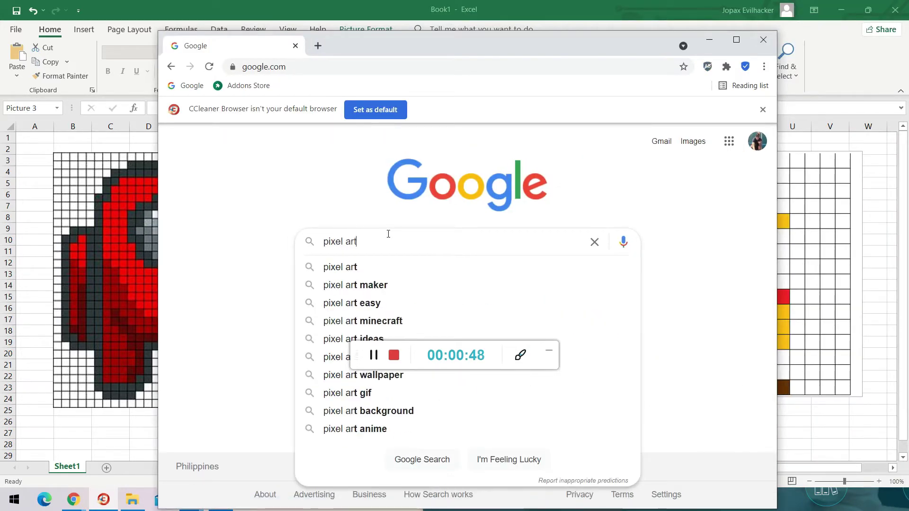
key("Return")
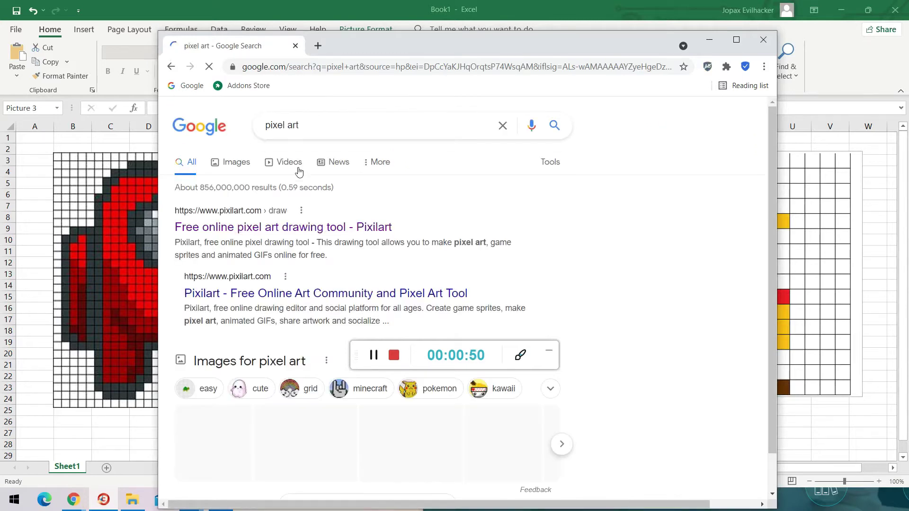
left_click(241, 166)
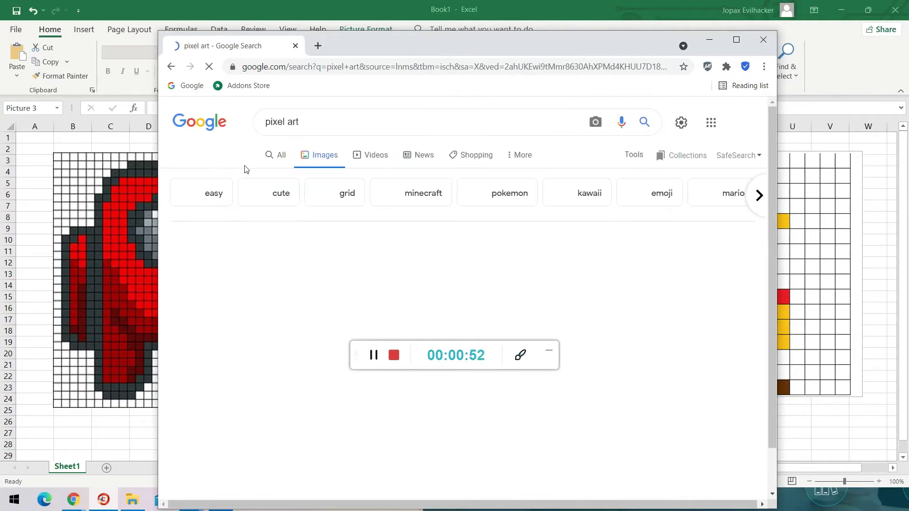
double_click(685, 33)
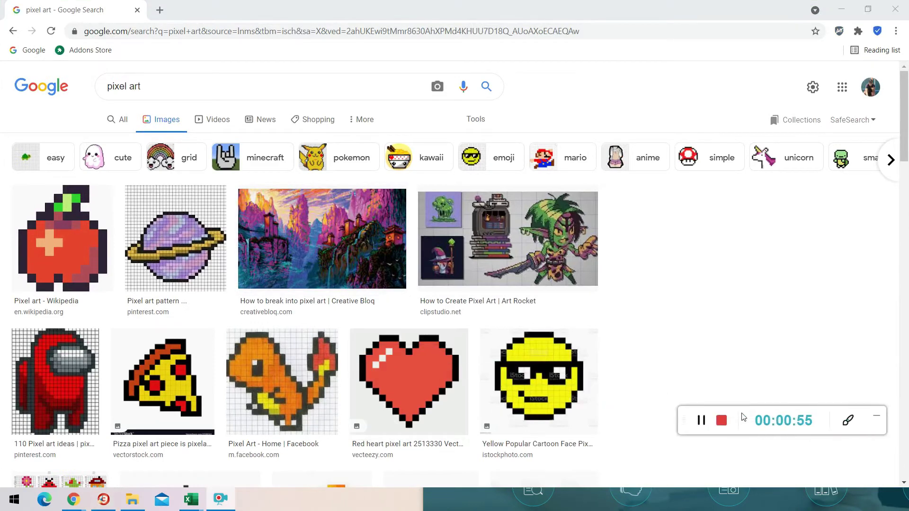
scroll(383, 234, "down", 5)
scroll(361, 223, "up", 4)
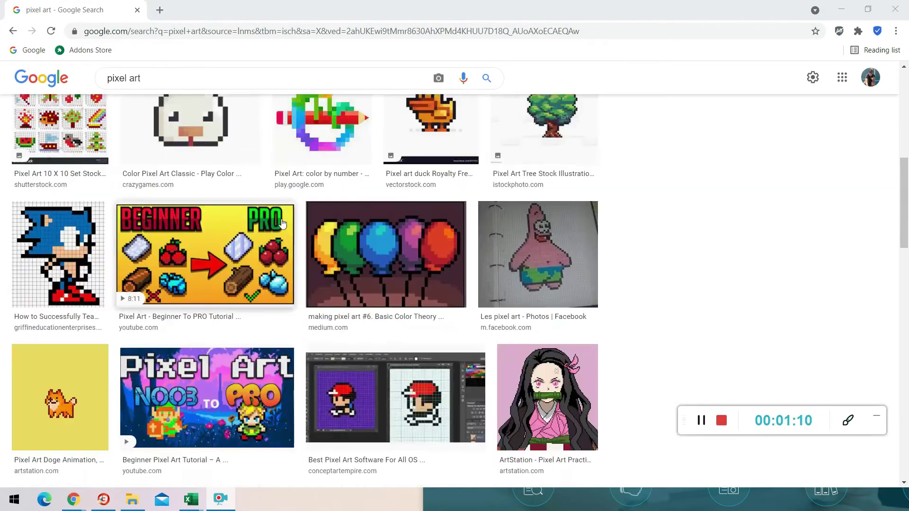
scroll(175, 342, "down", 6)
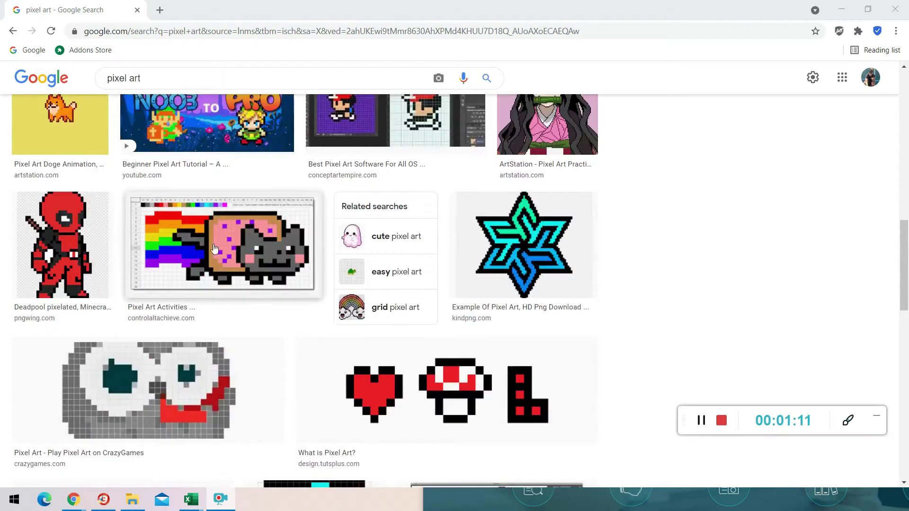
scroll(175, 342, "down", 6)
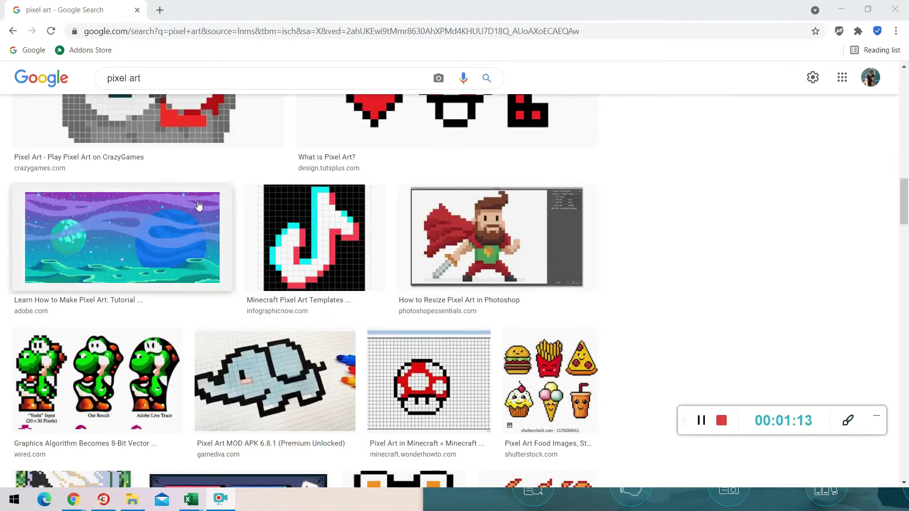
Step: Return to Excel and delete the red Among Us, Angry Birds and Mario pictures from Sheet1
left_click(841, 10)
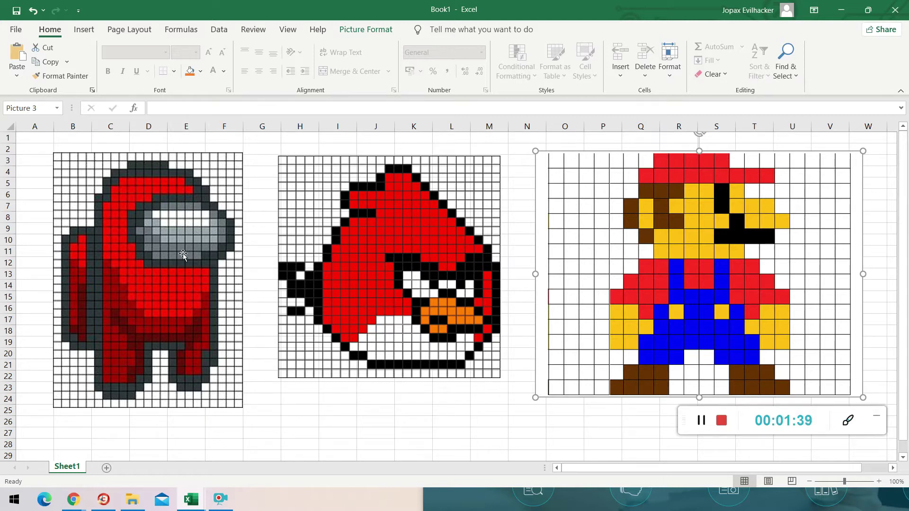
left_click(180, 247)
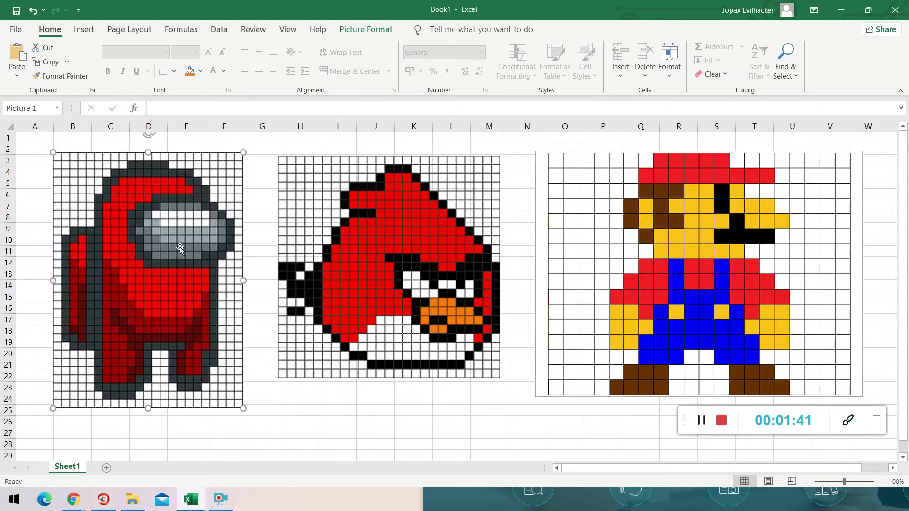
key("Delete")
left_click(389, 236)
key("Delete")
left_click(636, 270)
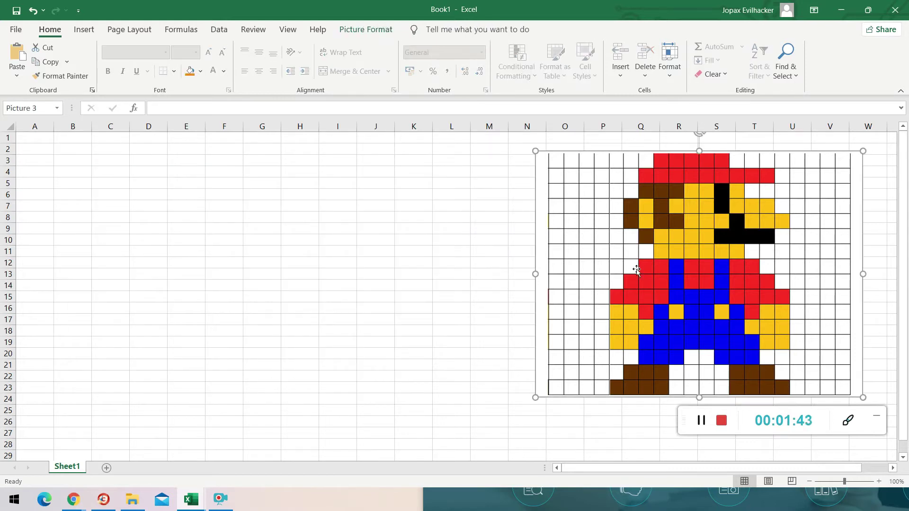
key("Delete")
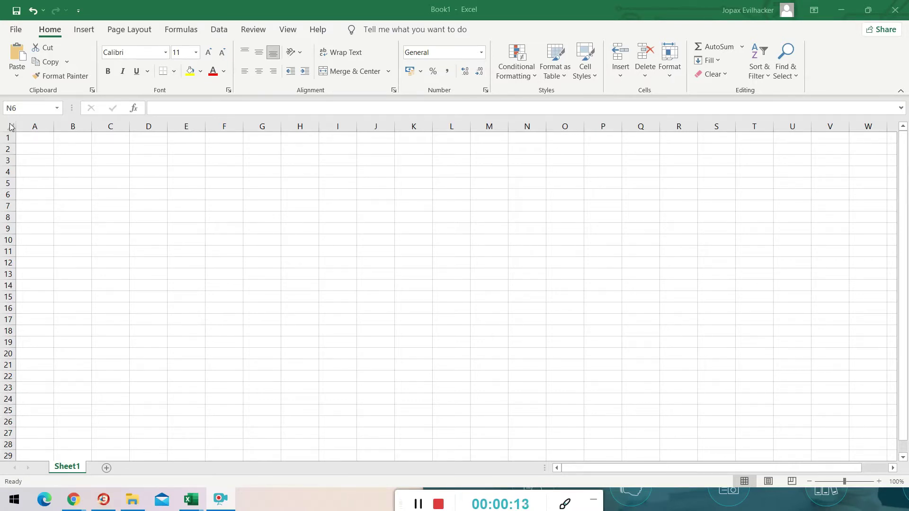
Step: Make all cells of the sheet square by narrowing every column to 2.11 (26 pixels) and adjusting all row heights to match
key("alt+Tab")
left_click(12, 127)
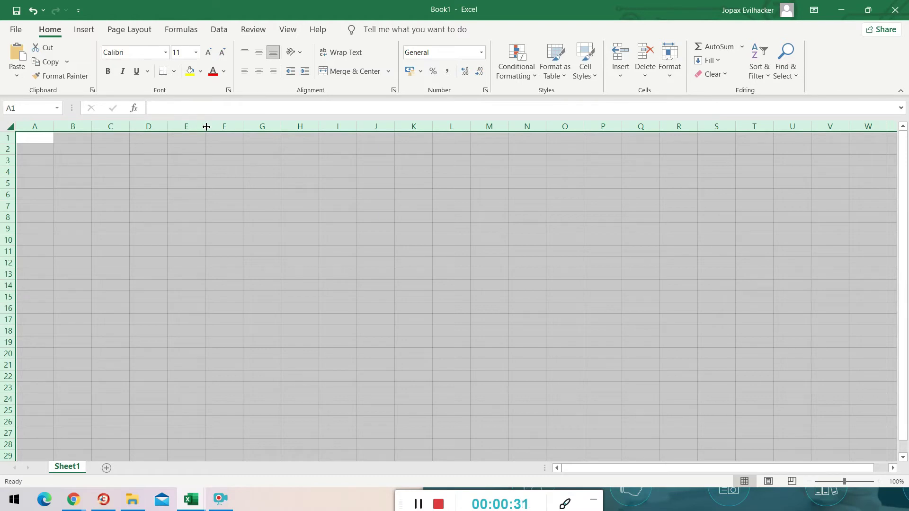
left_click_drag(207, 126, 180, 132)
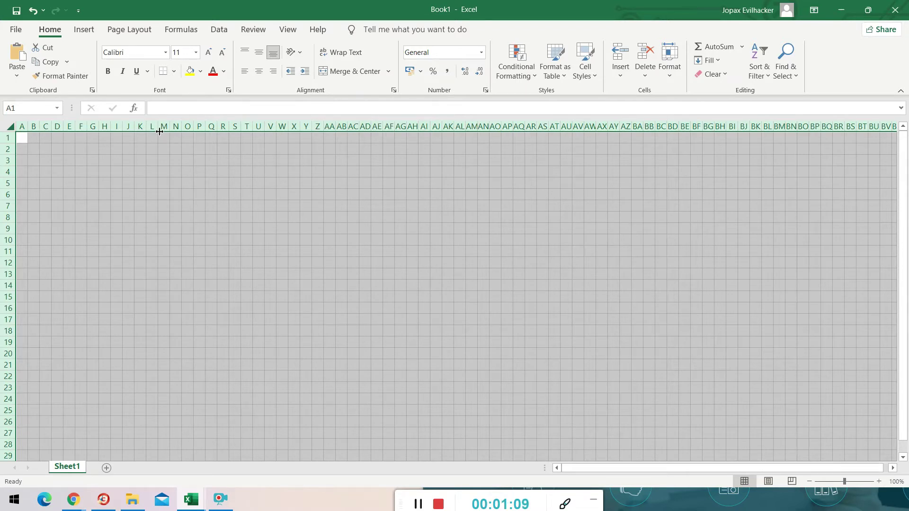
mouse_move(159, 127)
left_mouse_down()
mouse_move(205, 130)
mouse_move(160, 134)
left_mouse_up()
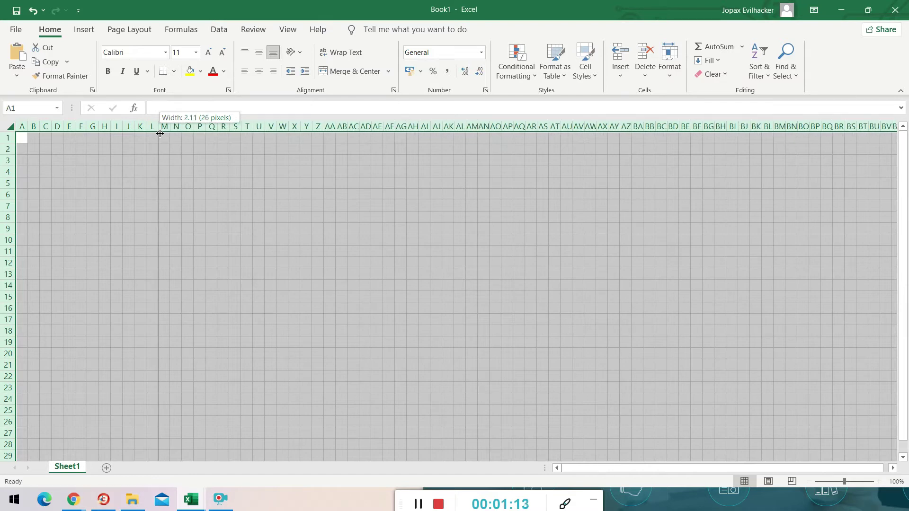
left_click_drag(160, 134, 160, 135)
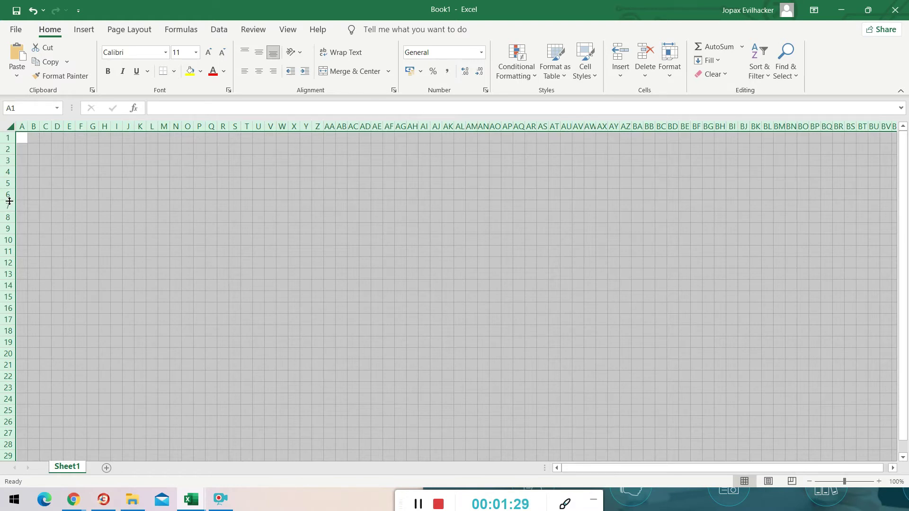
left_click_drag(8, 198, 9, 199)
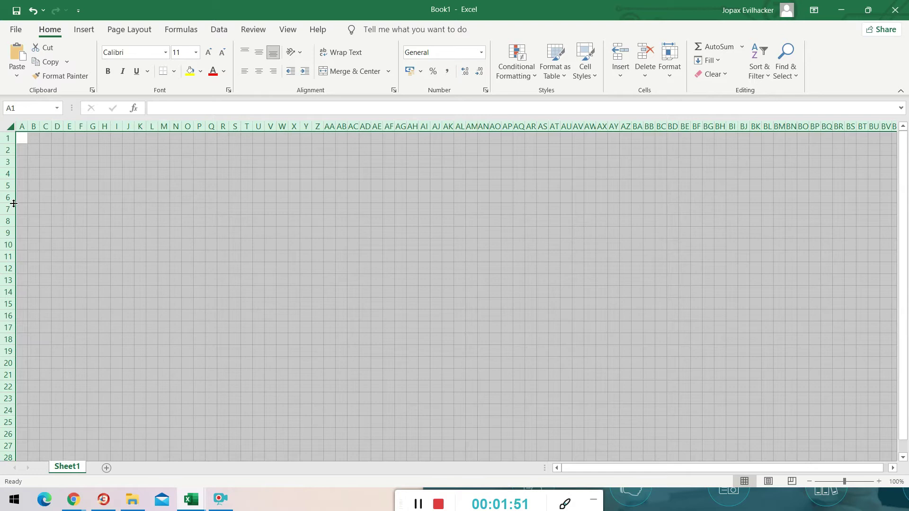
left_click(144, 208)
left_click(165, 197)
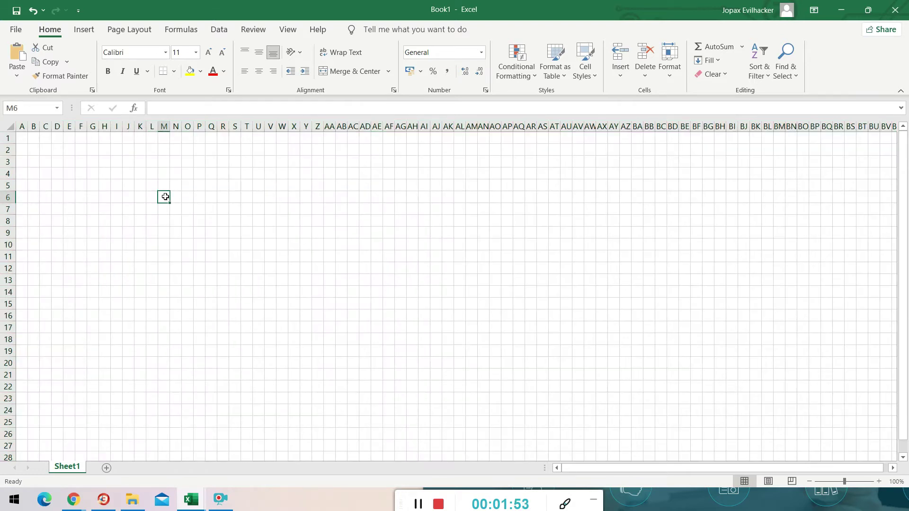
left_click(164, 185)
left_click(173, 193)
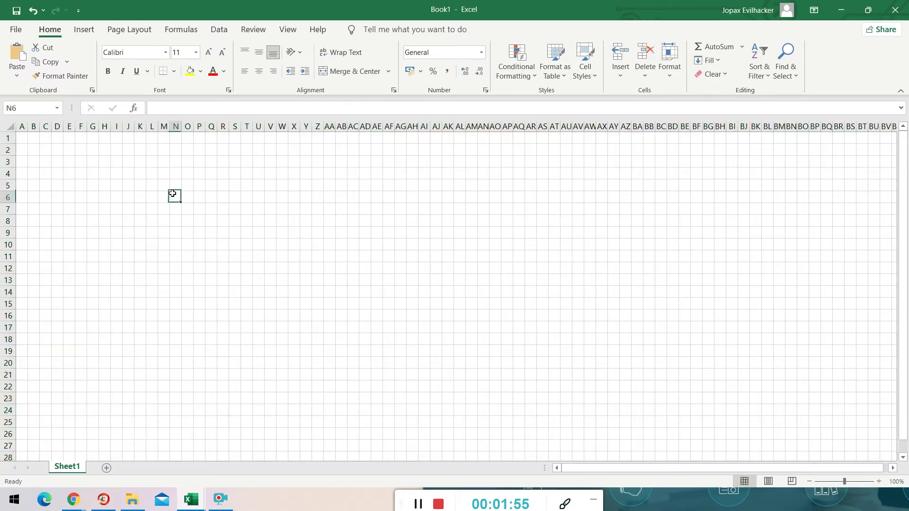
left_click(189, 210)
left_click(204, 221)
left_click(213, 233)
left_click(223, 244)
left_click(235, 256)
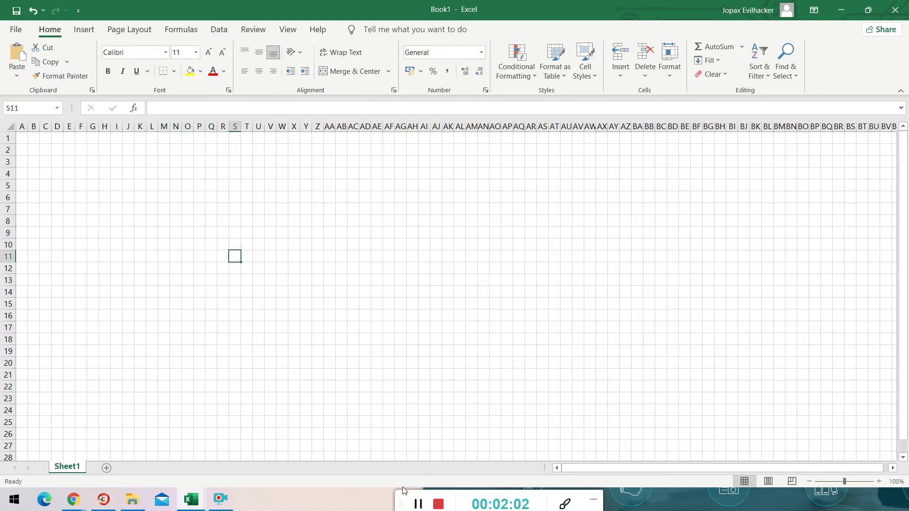
left_click(419, 506)
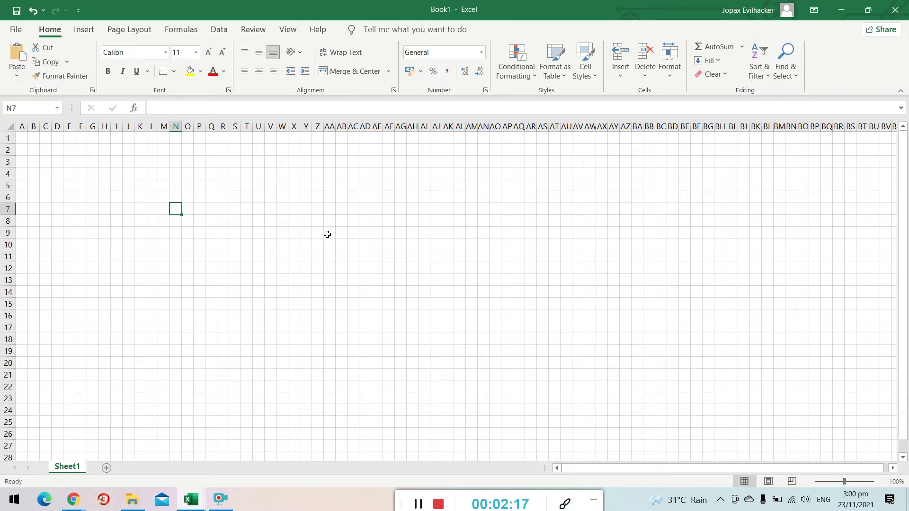
Step: Switch to CCleaner Browser and load google.com for finding a reference image
left_click(103, 499)
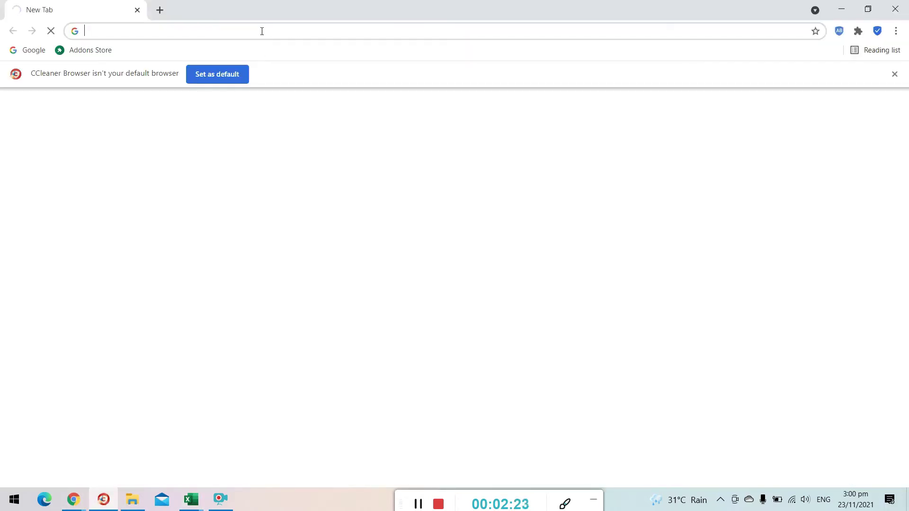
left_click(262, 30)
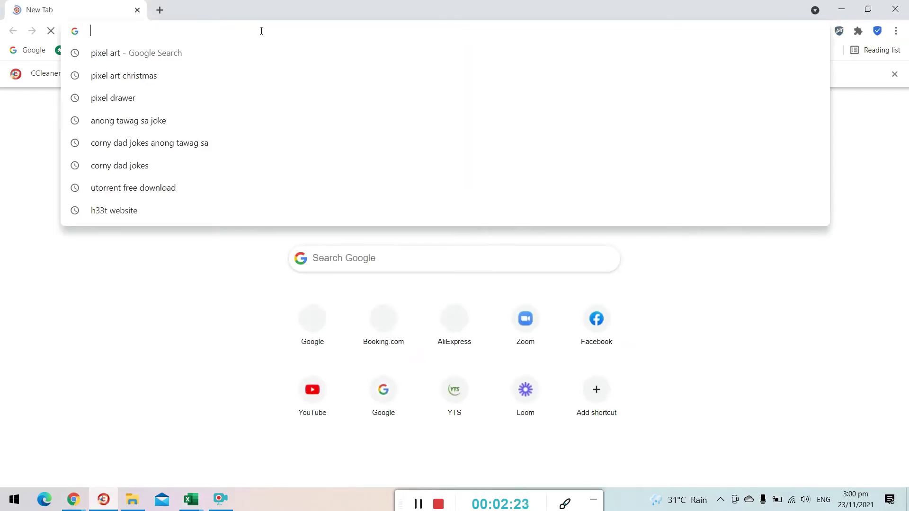
type("google.com")
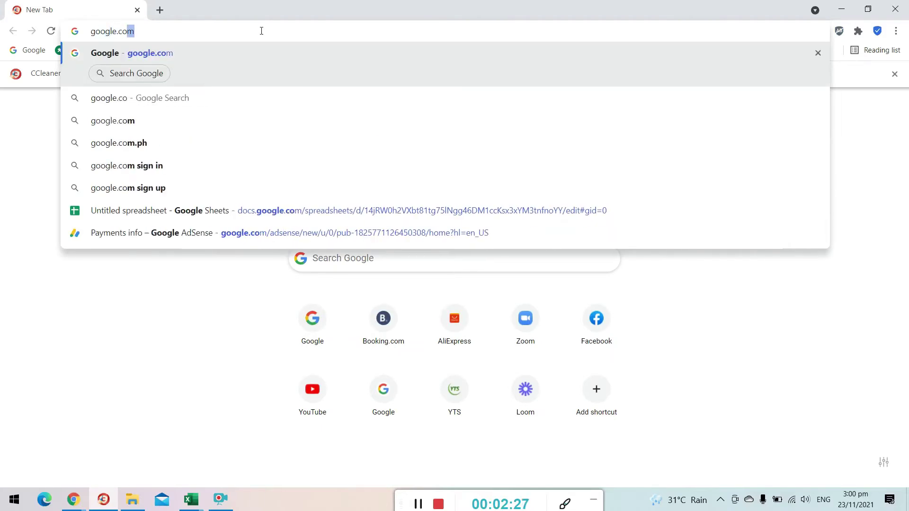
key("Return")
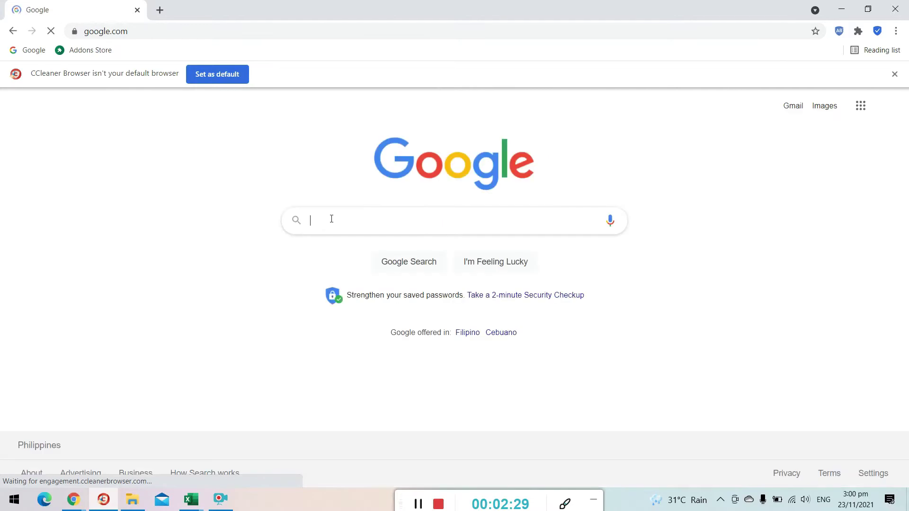
Step: Search Google for "pixel art", show the image results and browse them for a design to recreate
type("pixer")
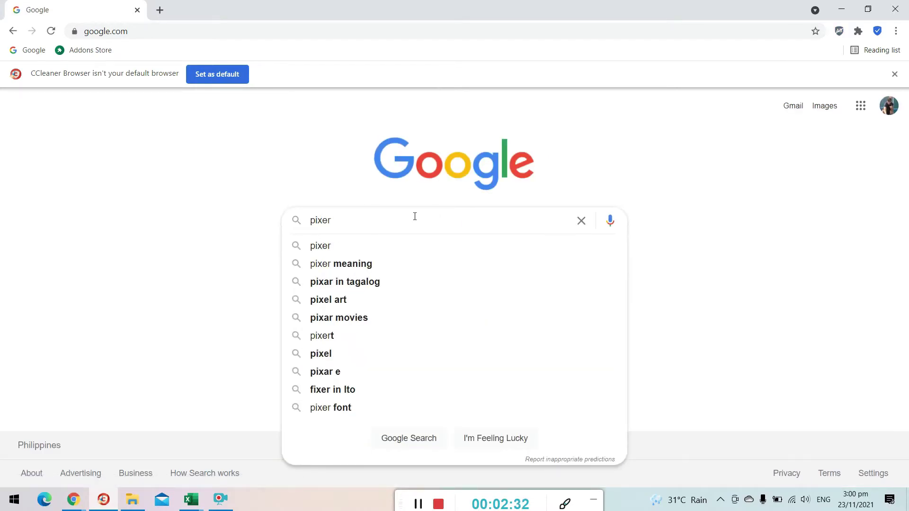
key("BackSpace")
type("l")
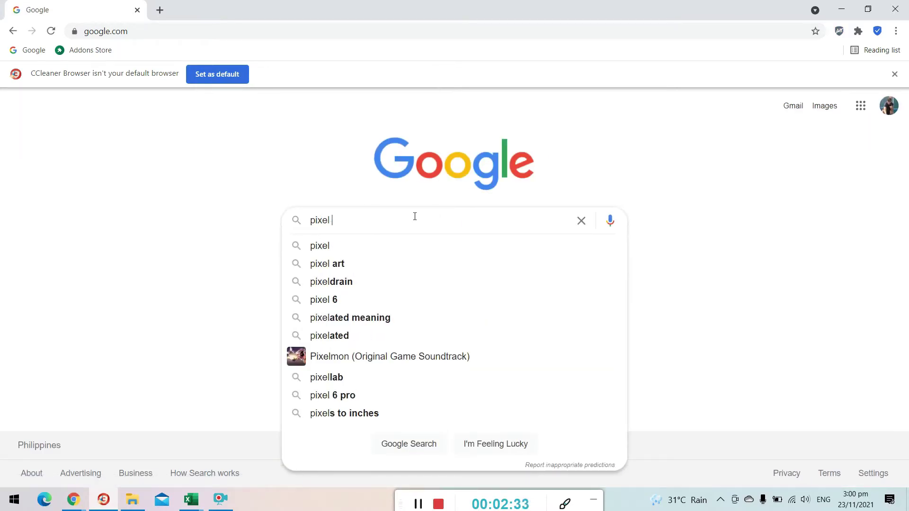
type(" art")
key("Return")
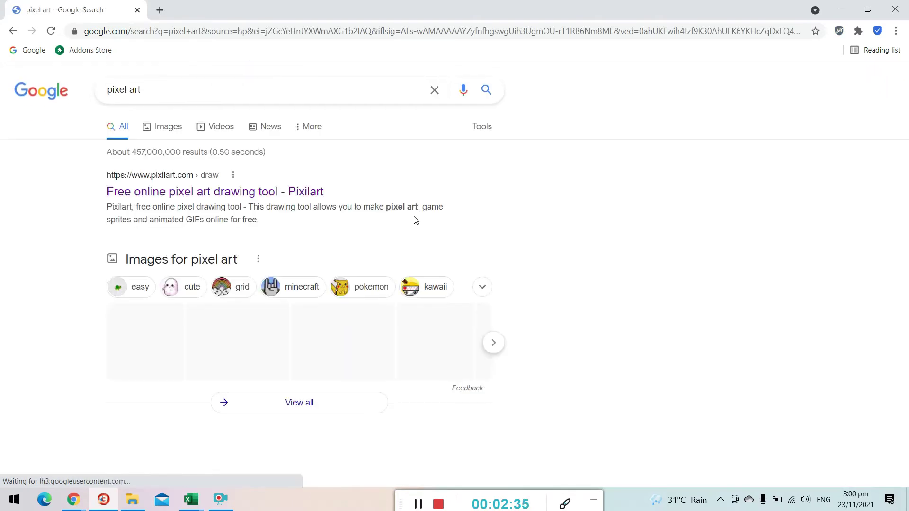
left_click(168, 132)
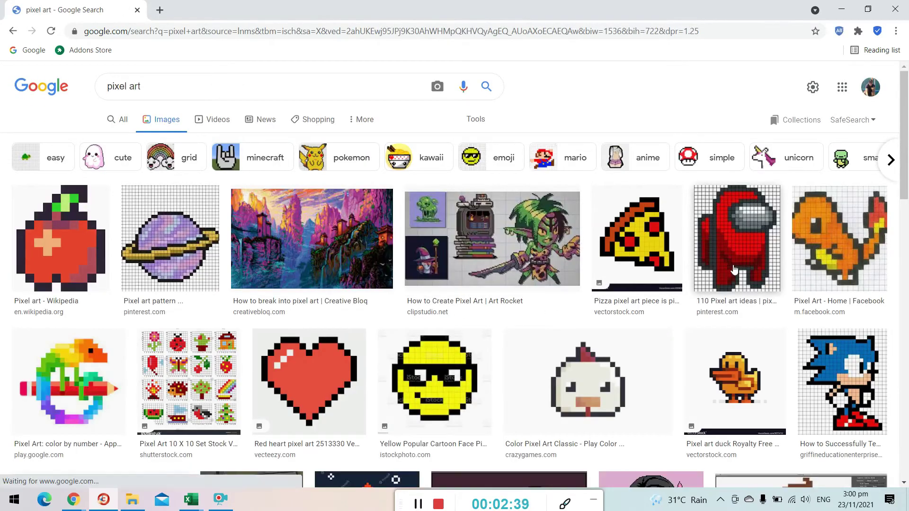
scroll(733, 269, "down", 2)
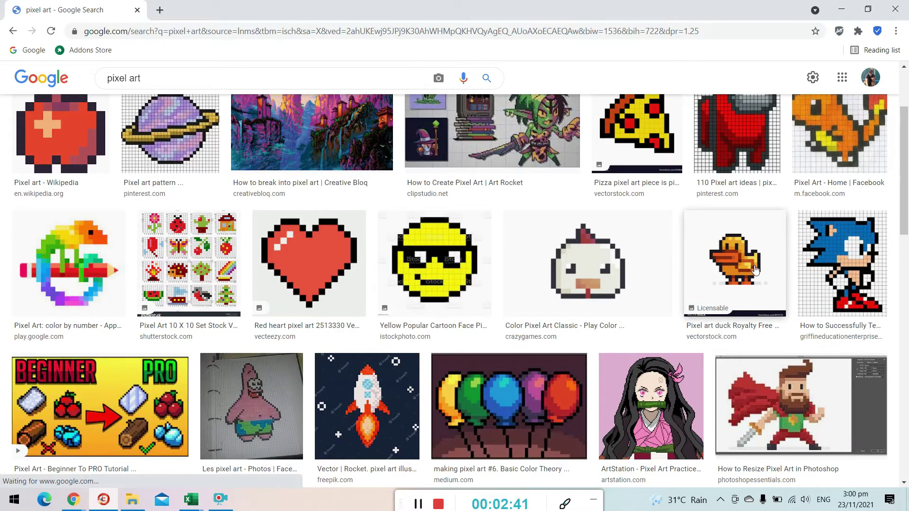
scroll(769, 273, "down", 2)
scroll(772, 275, "down", 3)
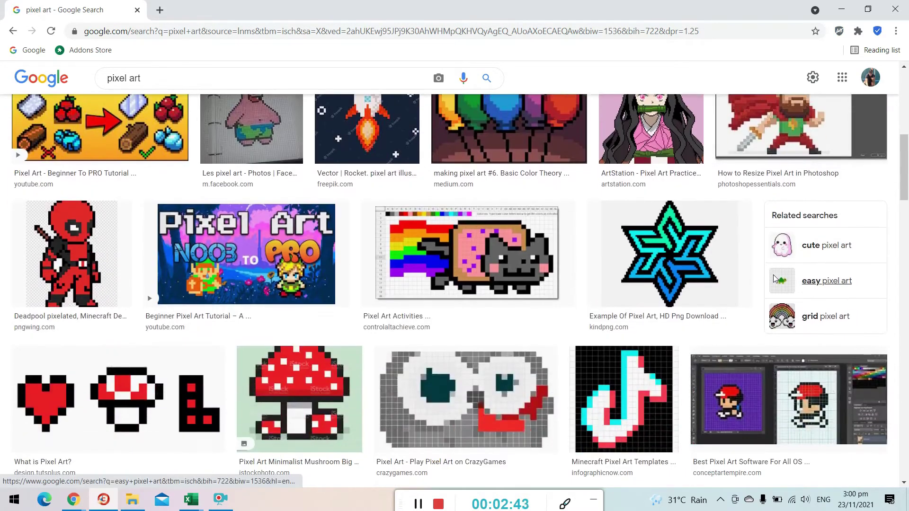
scroll(668, 288, "down", 2)
scroll(668, 289, "up", 10)
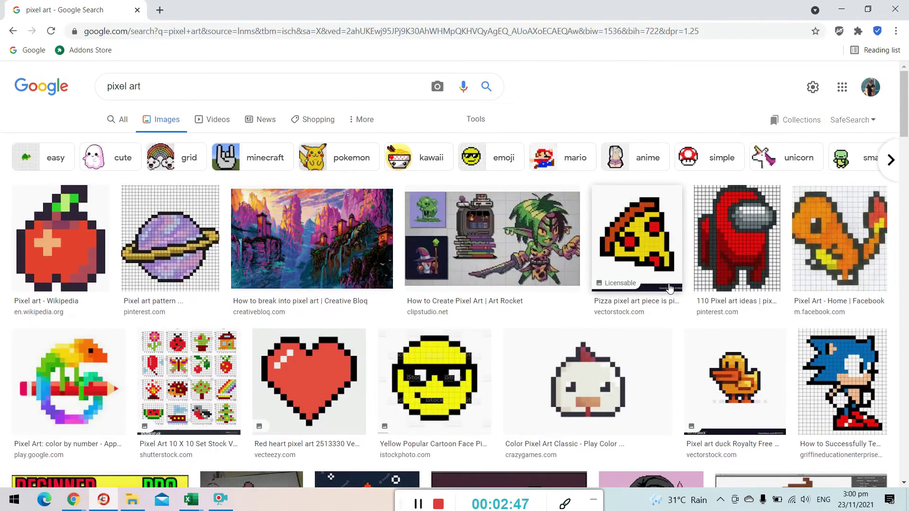
Step: Preview the red heart pixel art, close it and browse the image results for another design
left_click(309, 369)
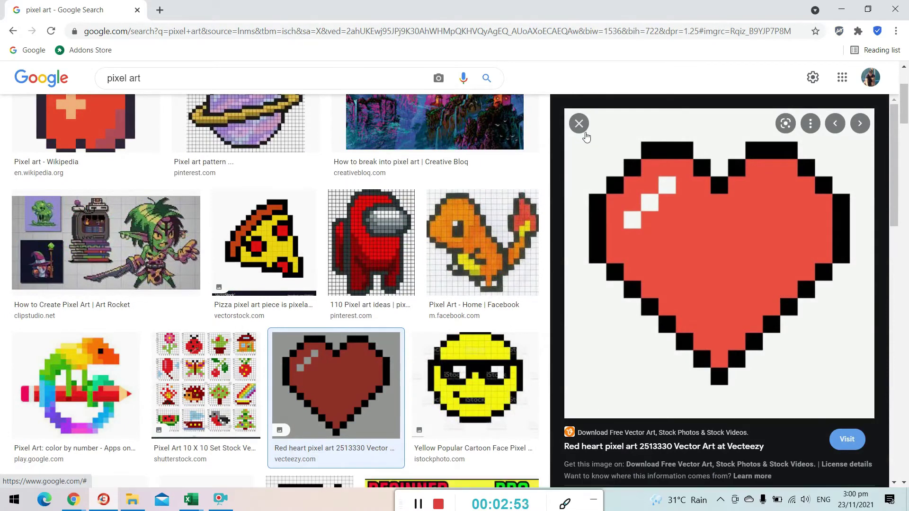
left_click(578, 124)
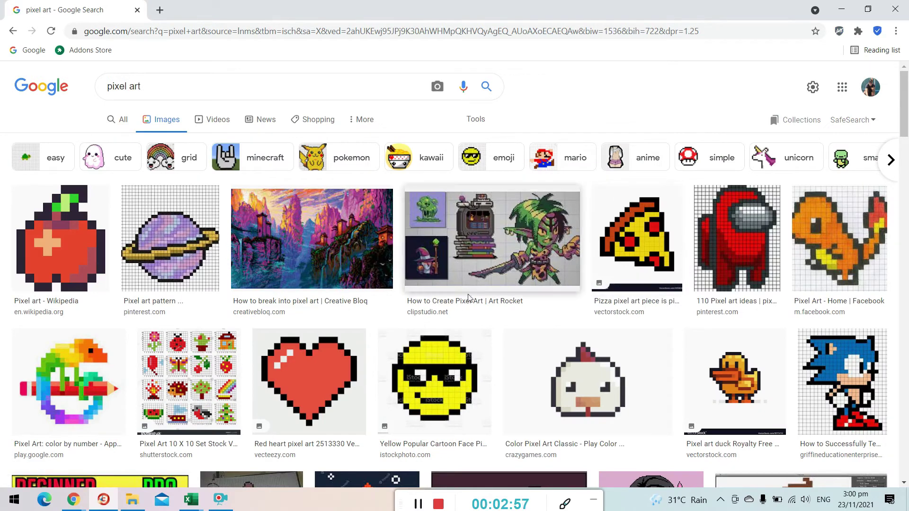
scroll(365, 276, "down", 2)
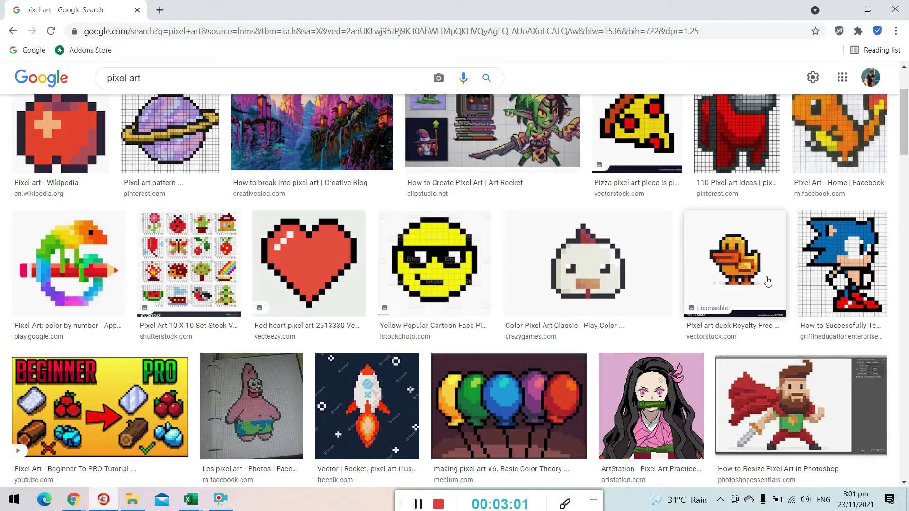
scroll(767, 284, "down", 5)
scroll(669, 279, "down", 5)
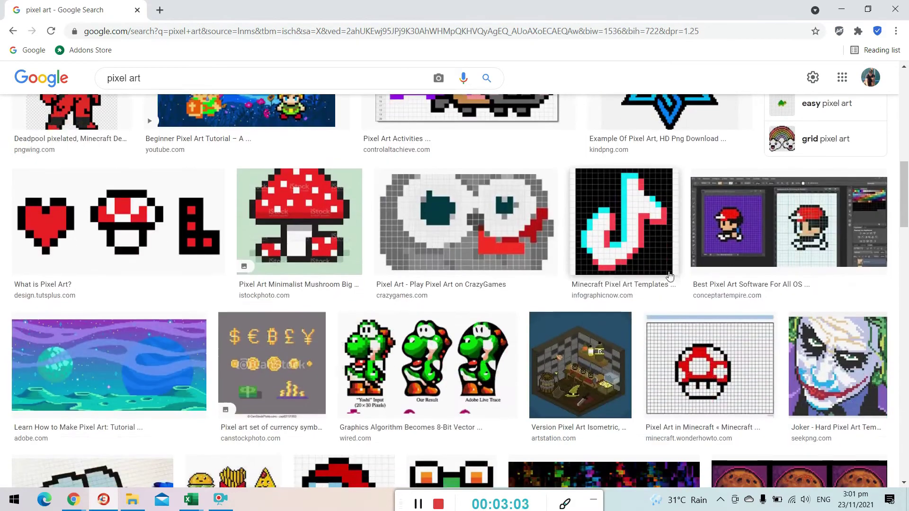
scroll(624, 266, "down", 4)
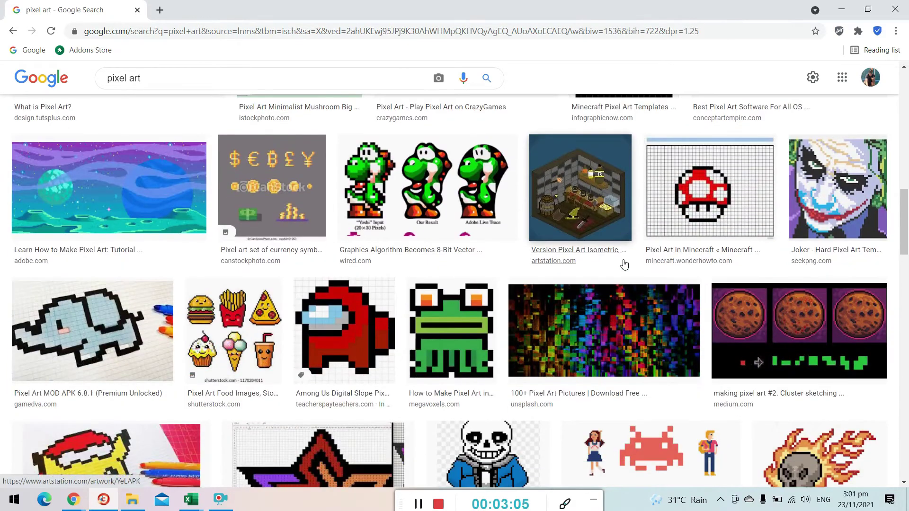
Step: Open the Among Us Digital Slope Pixel Art Practice preview and copy its image
left_click(326, 343)
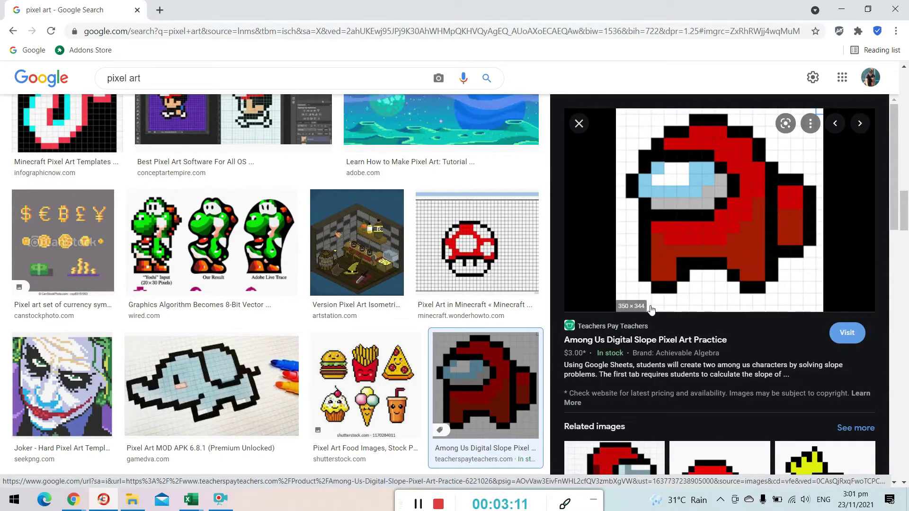
right_click(700, 161)
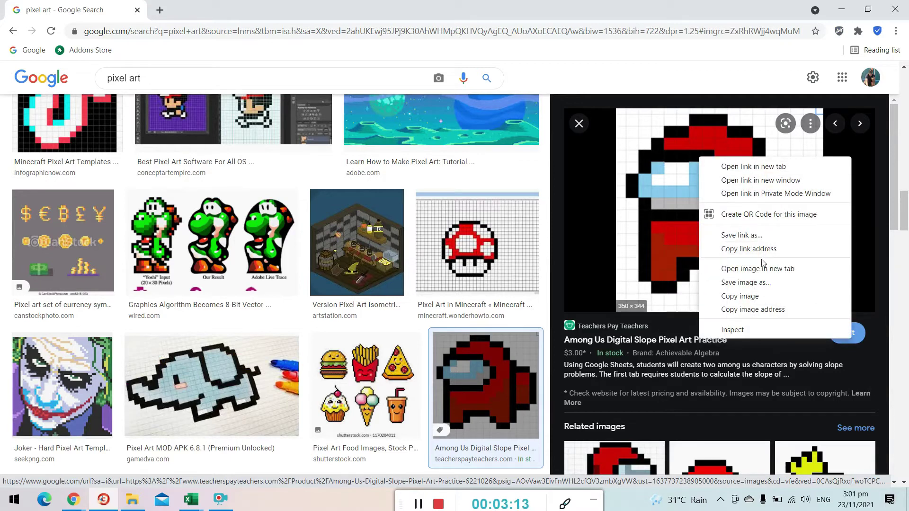
left_click(661, 144)
right_click(662, 144)
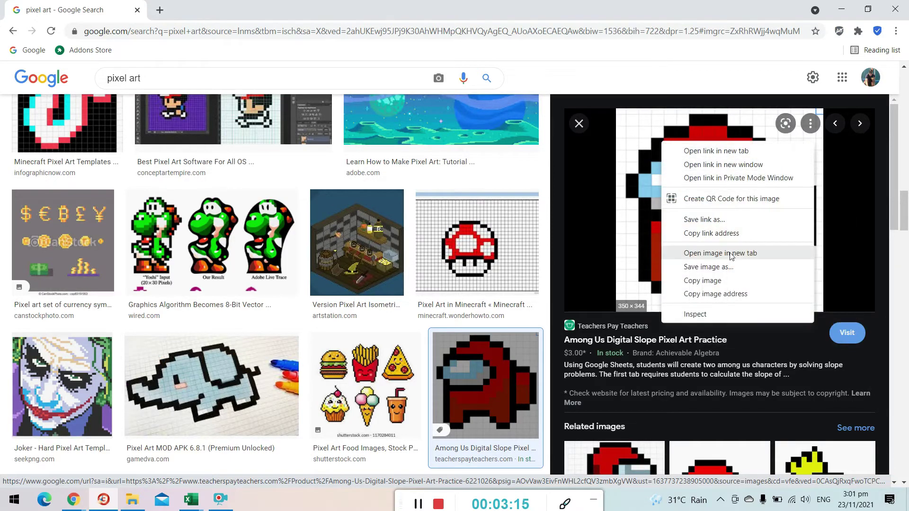
left_click(718, 282)
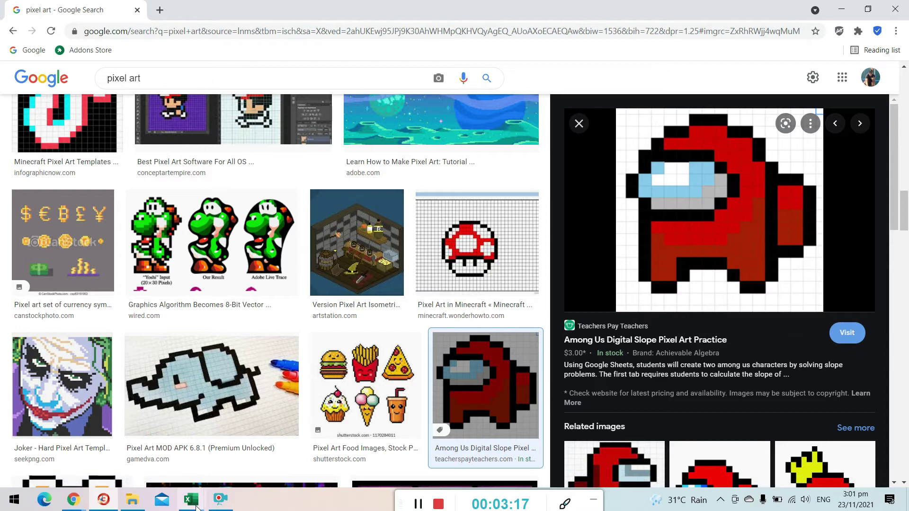
Step: Switch to the Book1 workbook in Excel and paste the copied Among Us picture onto Sheet1
left_click(191, 502)
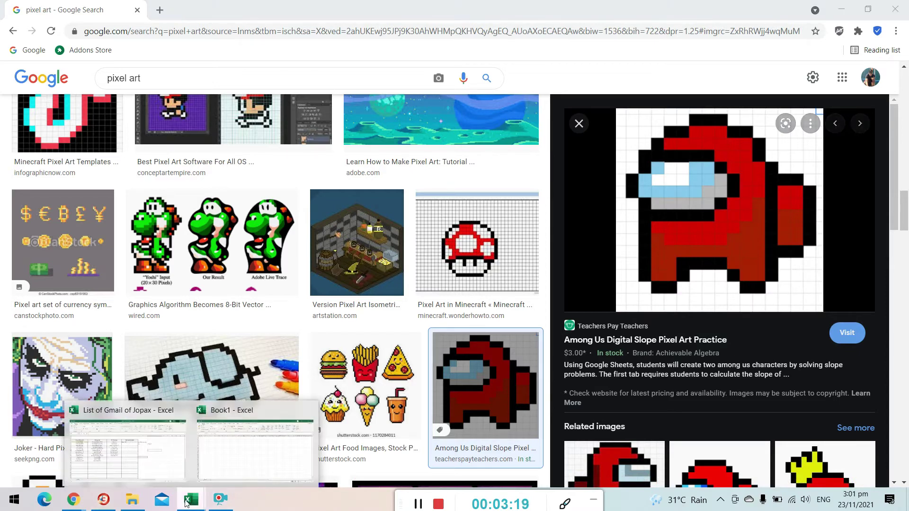
left_click(246, 449)
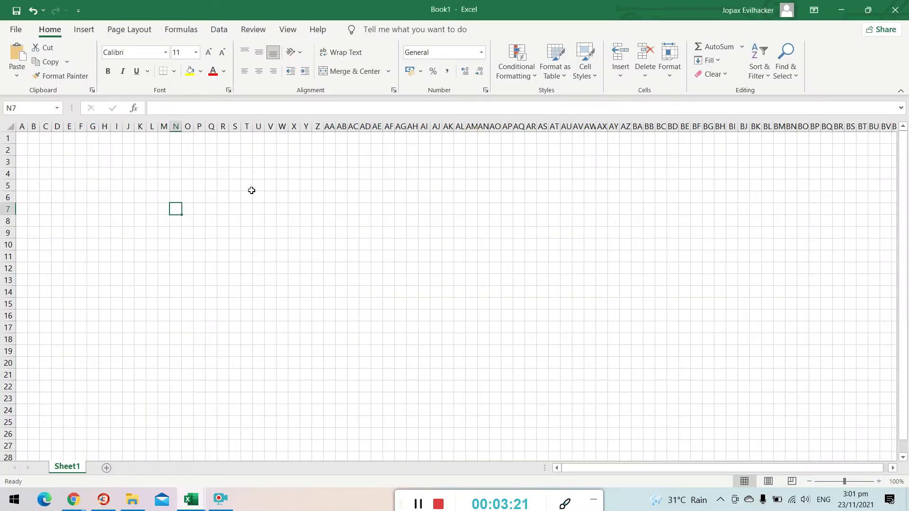
right_click(385, 192)
left_click(412, 245)
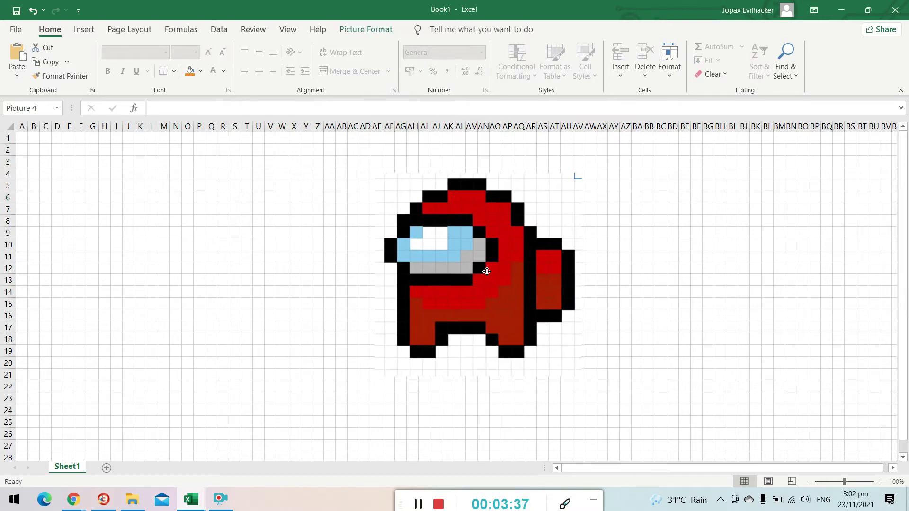
Step: Nudge and slightly resize the Among Us picture so its pixels line up with the sheet's square cells
left_click_drag(486, 271, 484, 271)
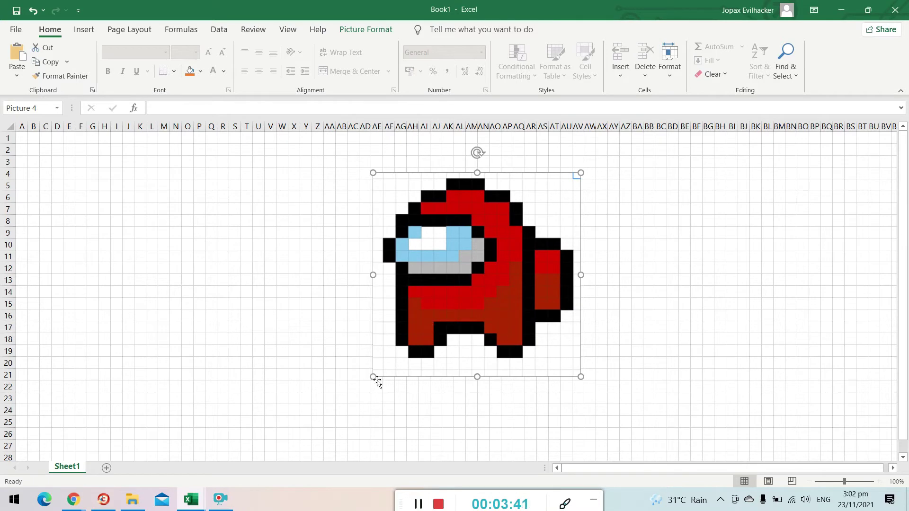
left_click_drag(579, 376, 576, 376)
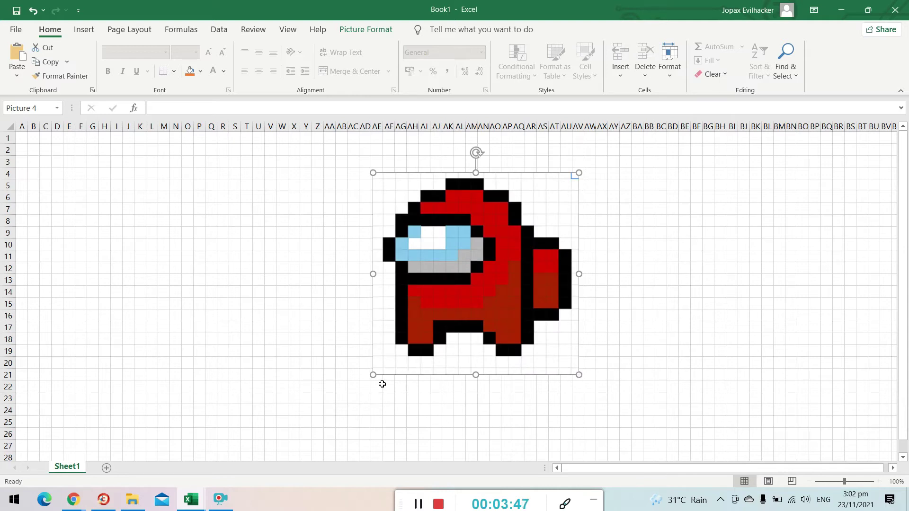
left_click_drag(374, 375, 372, 375)
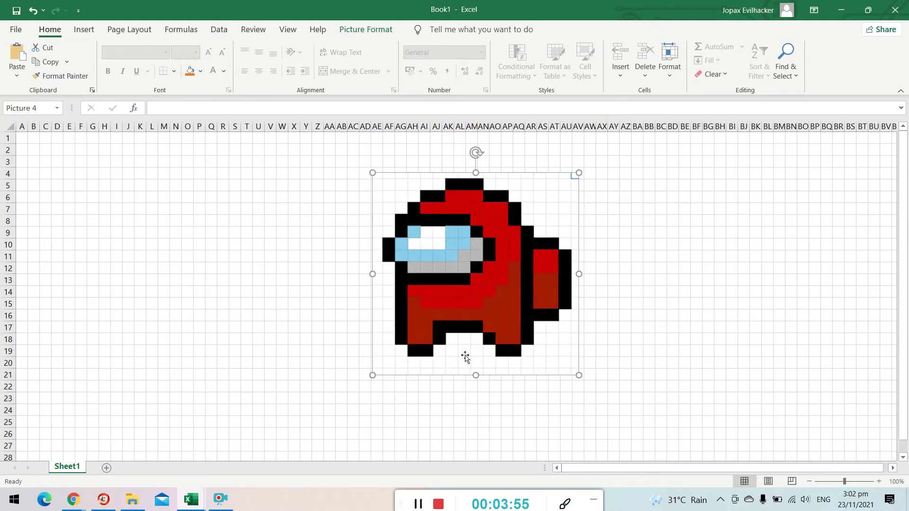
key("Left")
left_click(683, 281)
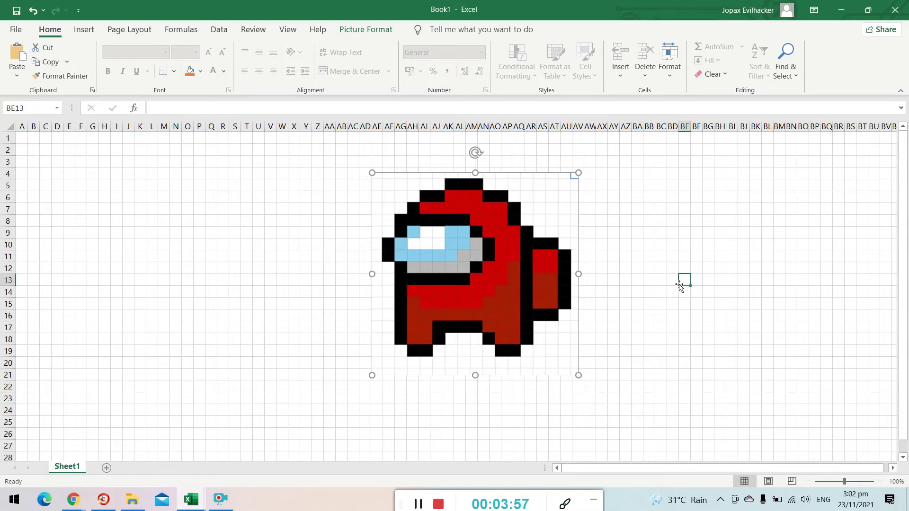
left_click(456, 308)
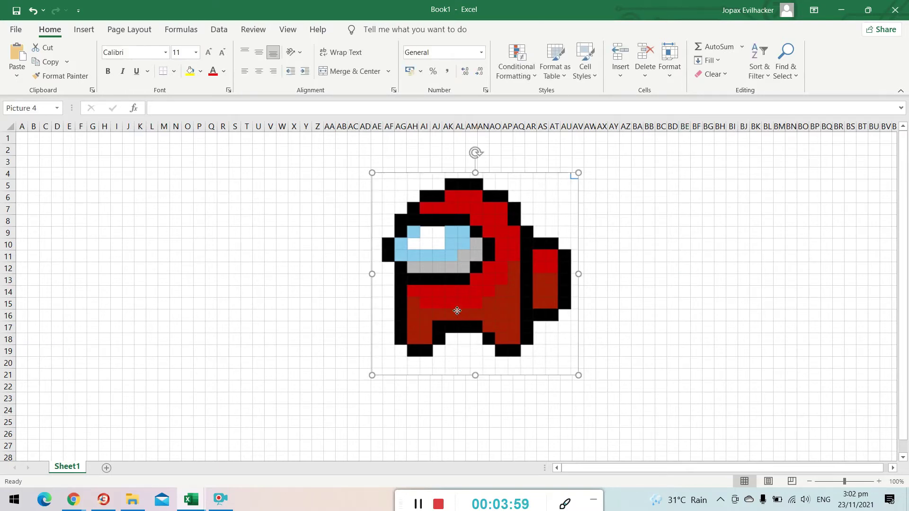
Step: Check the picture's pixel alignment against rows 10 and 11 and columns AF, AG and AI
left_click(9, 244)
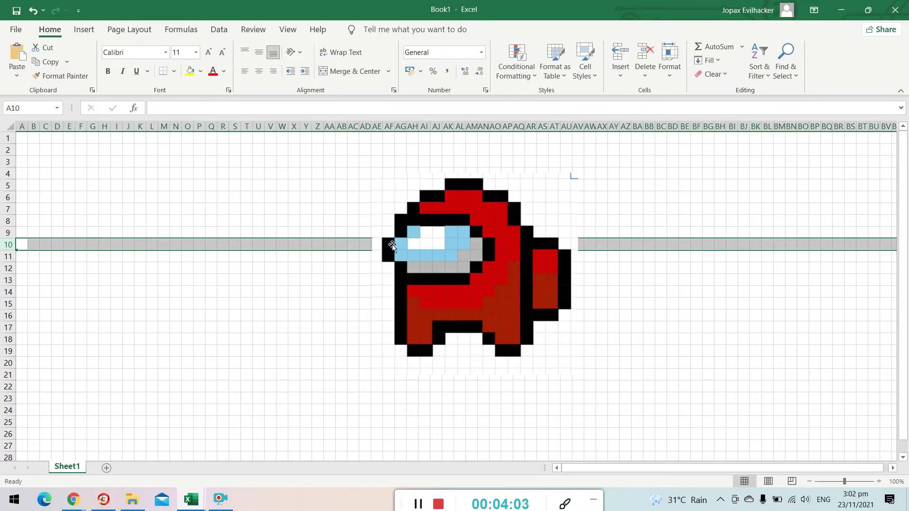
left_click(5, 256)
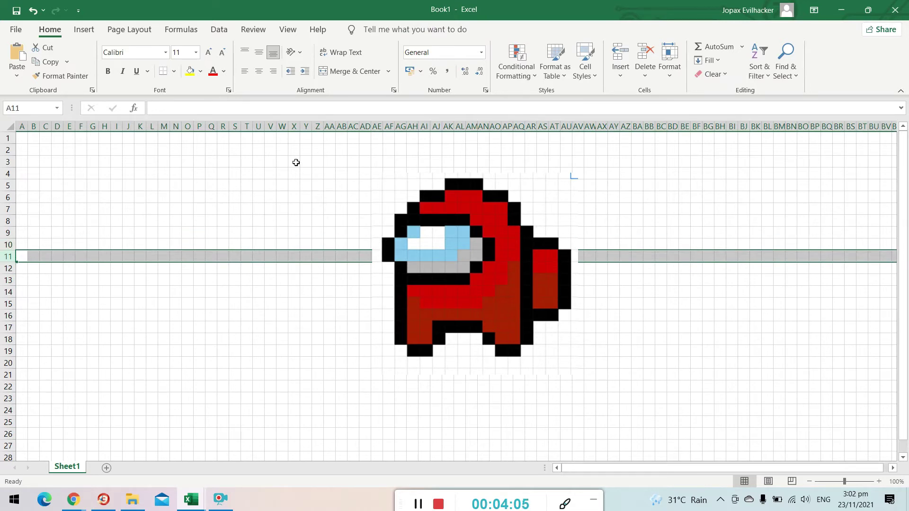
left_click(390, 128)
left_click(401, 127)
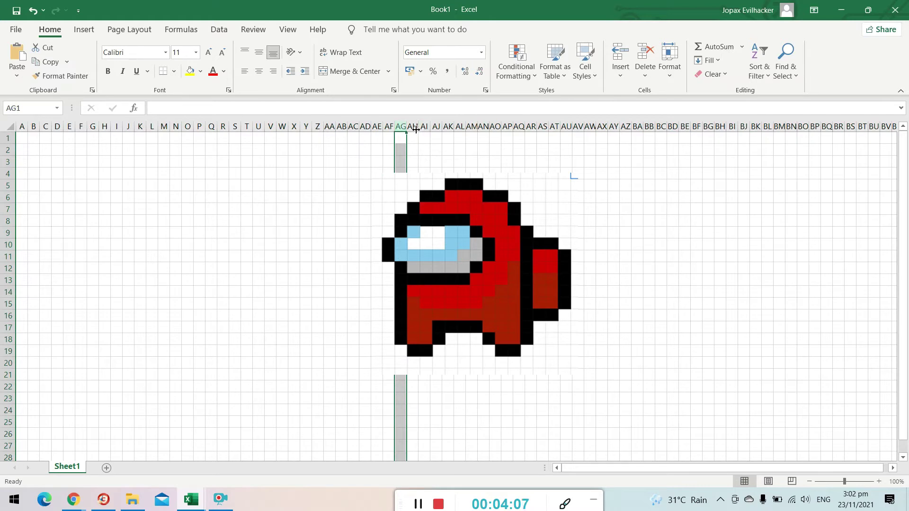
left_click(424, 127)
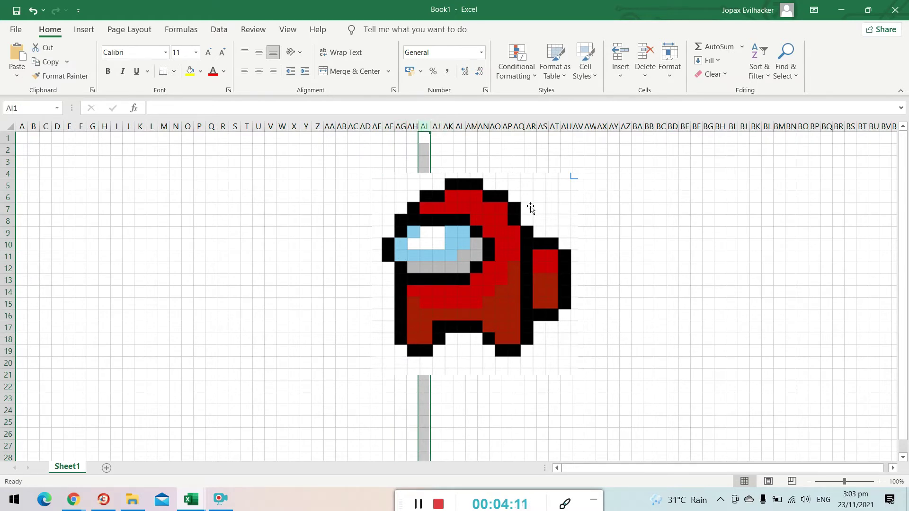
left_click(463, 256)
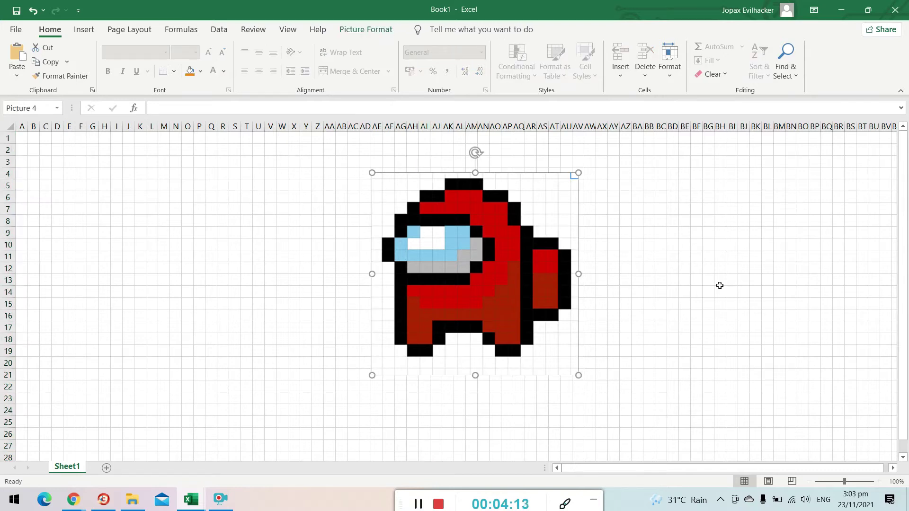
Step: Try enlarging the Among Us picture outward from its lower-left corner and undo the resize
left_click_drag(372, 375, 295, 427)
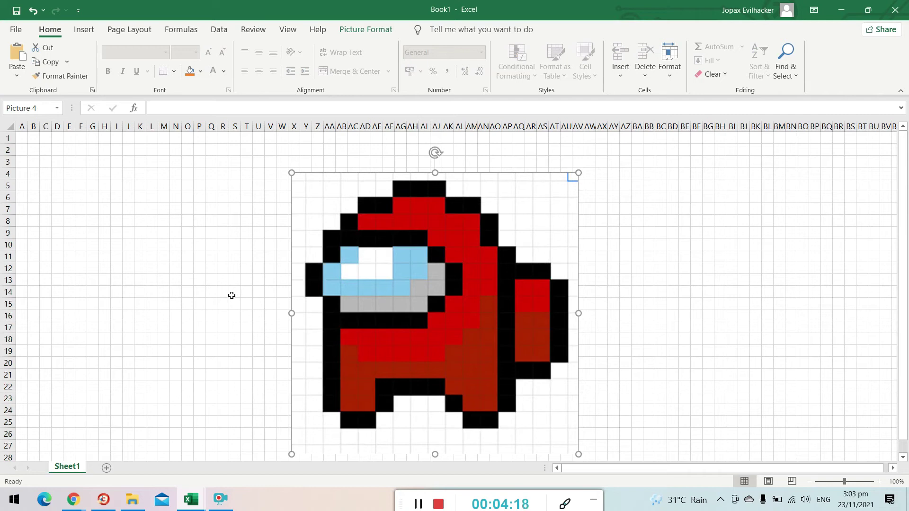
key("ctrl+z")
mouse_move(845, 481)
left_mouse_down()
mouse_move(834, 481)
mouse_move(842, 482)
left_mouse_up()
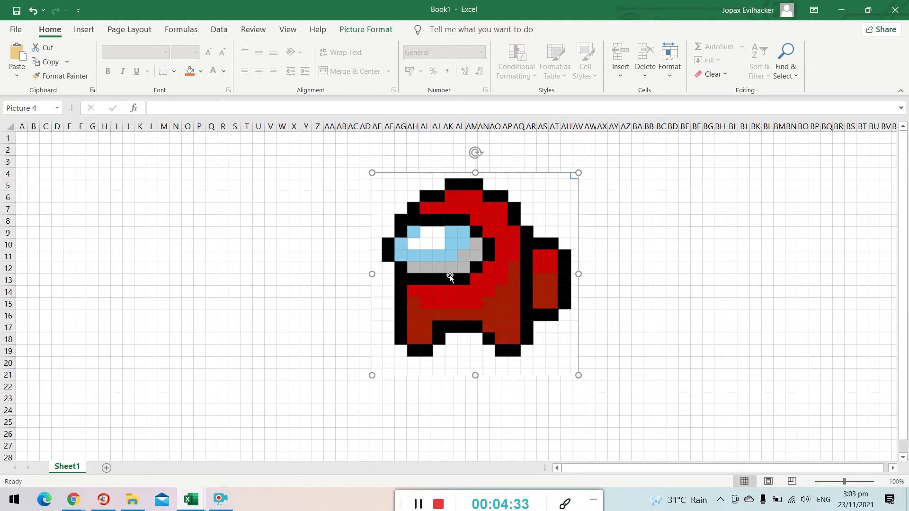
Step: Fill cell E18 with black as the first outline pixel, level with the picture's left leg in row 18
key("Escape")
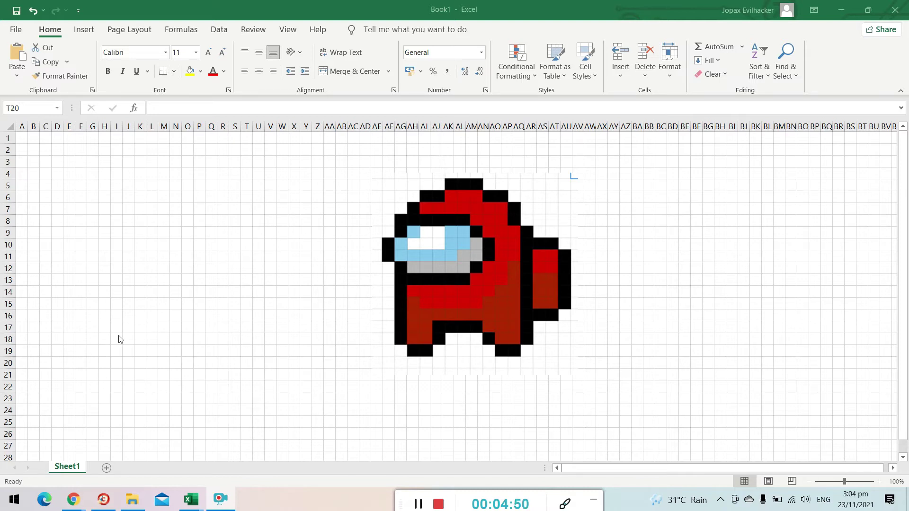
left_click(57, 339)
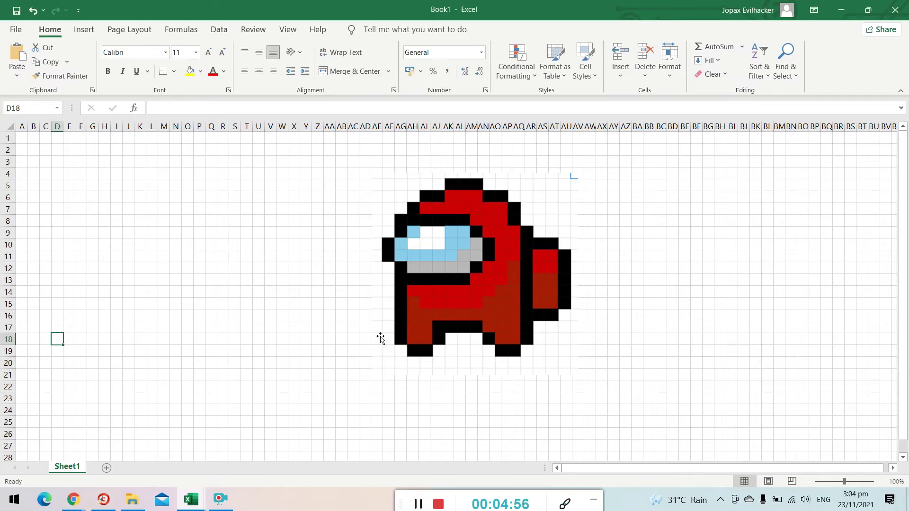
left_click(71, 340)
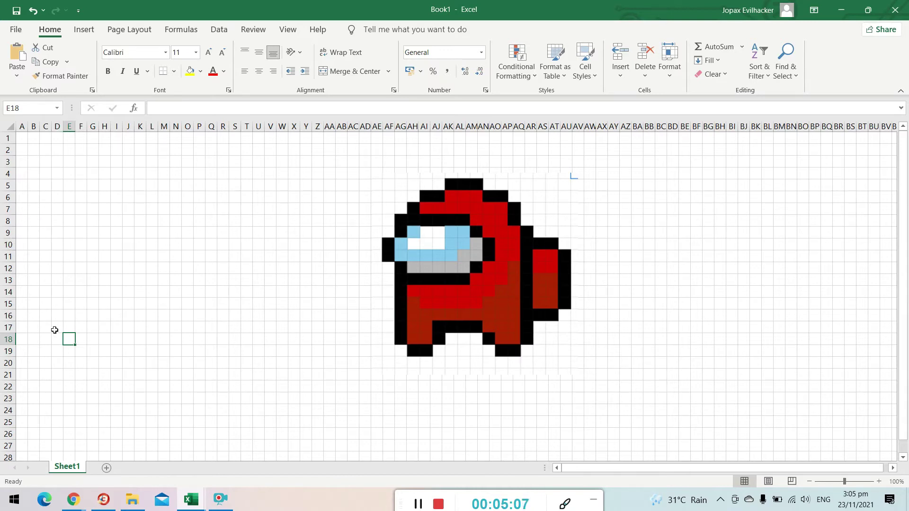
left_click(80, 340)
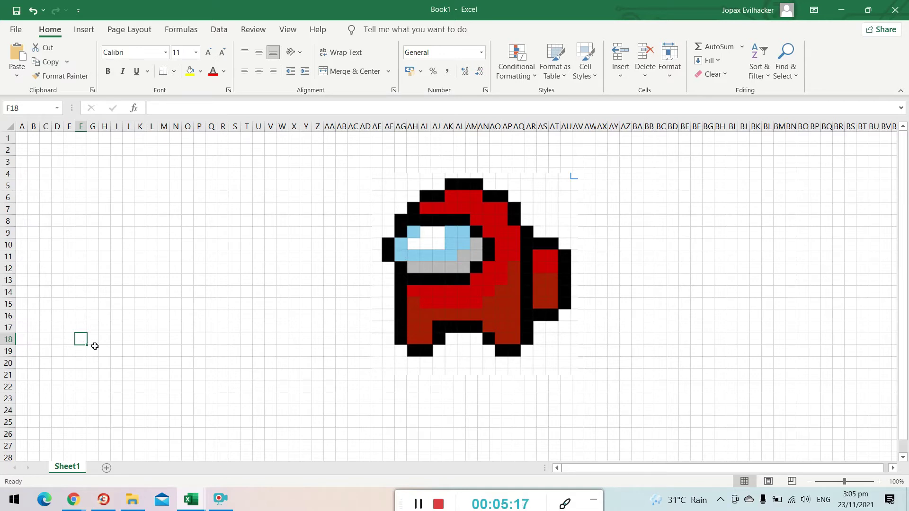
left_click(8, 339)
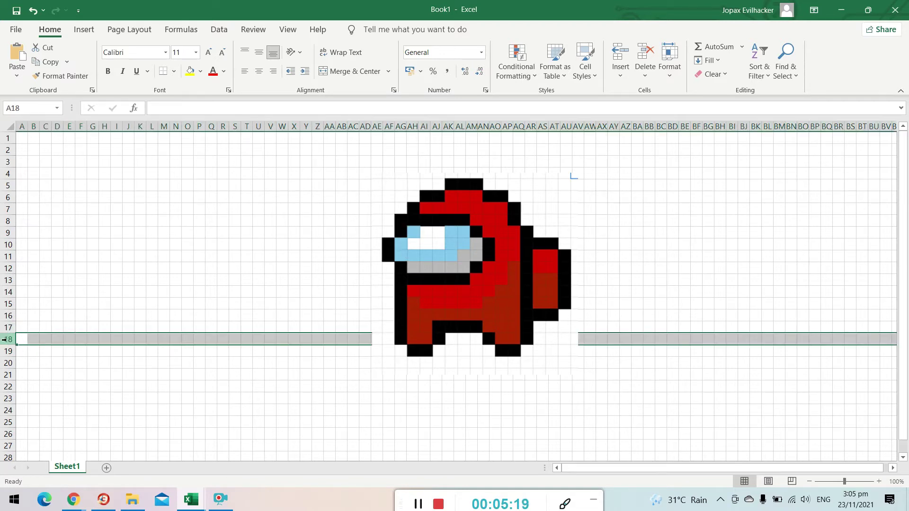
left_click(61, 338)
left_click(68, 339)
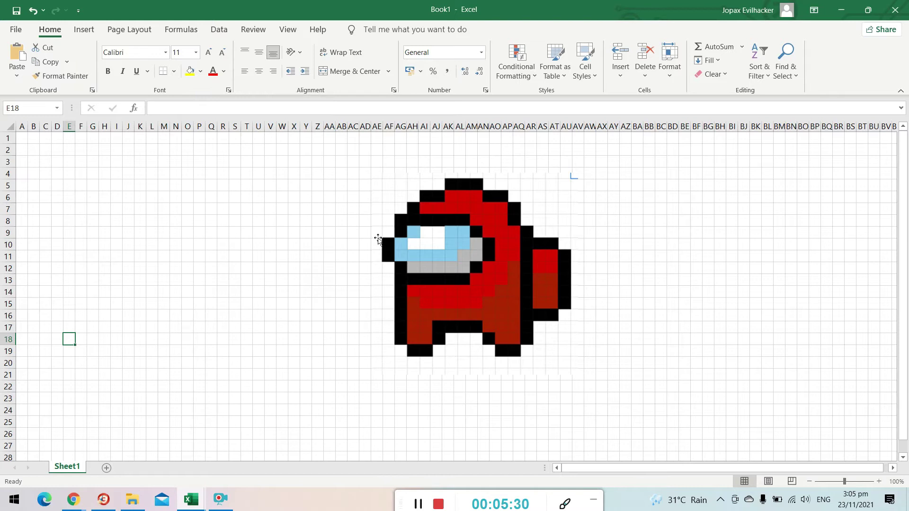
left_click(201, 71)
left_click(199, 103)
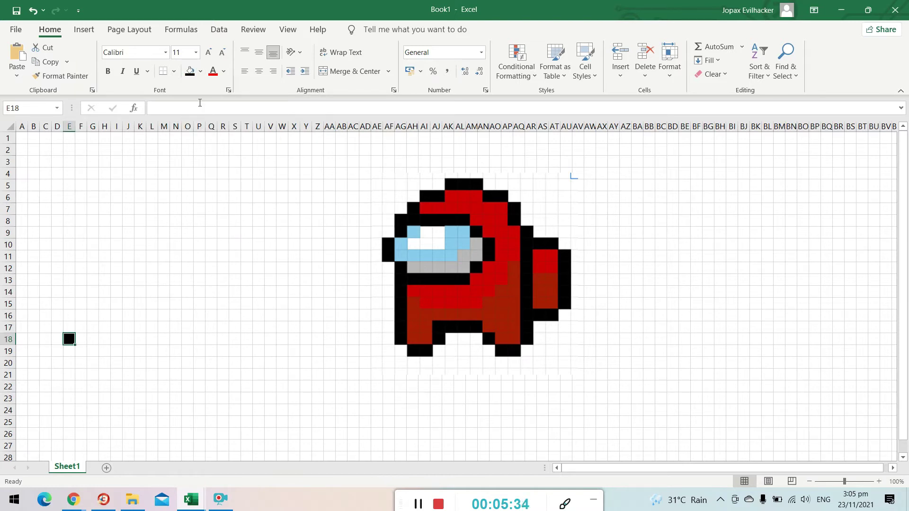
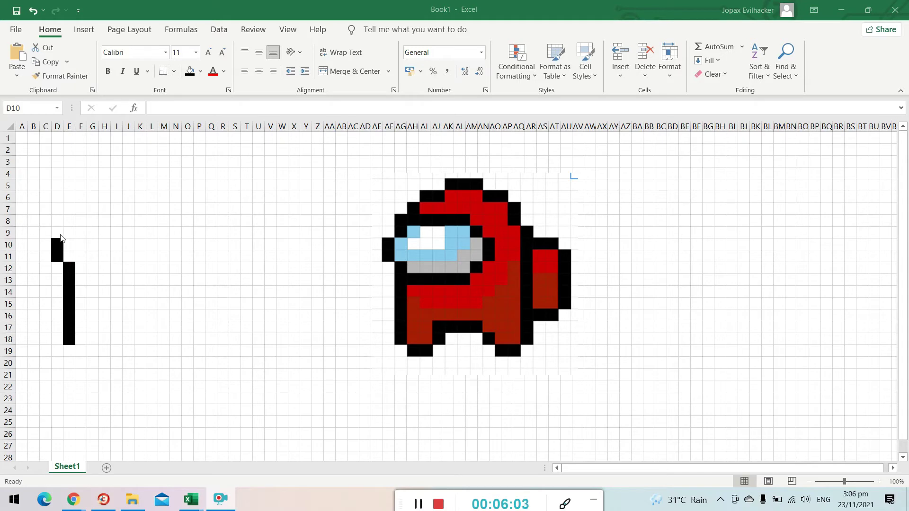
left_click(70, 233)
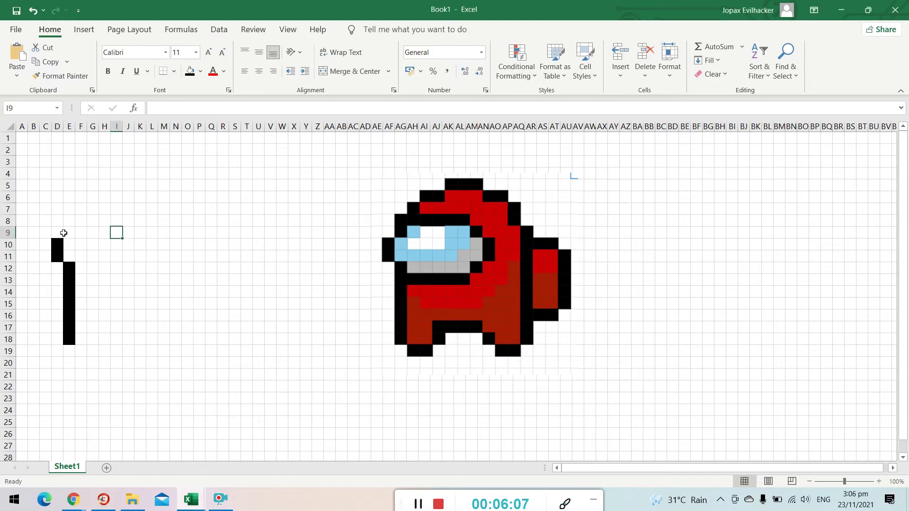
left_click(80, 223)
left_click(73, 230)
left_click(78, 224)
left_click(72, 231)
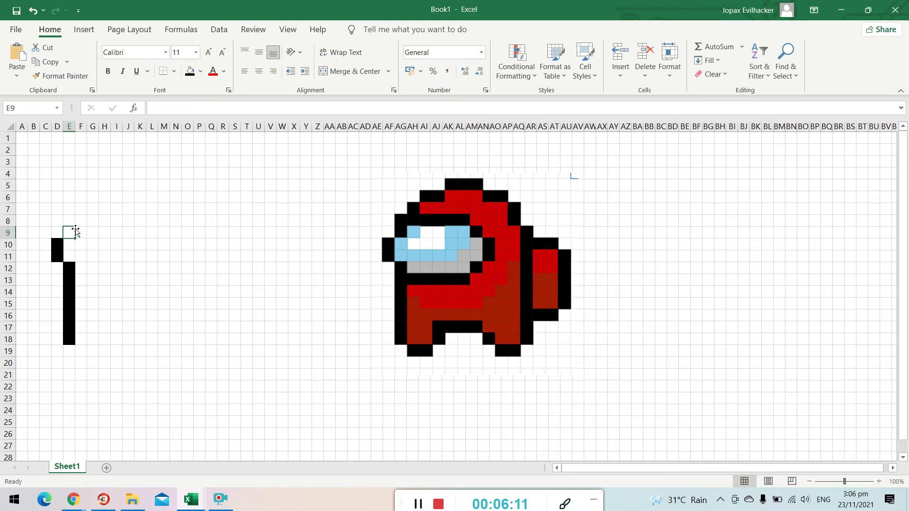
left_click(79, 219)
left_click(73, 232)
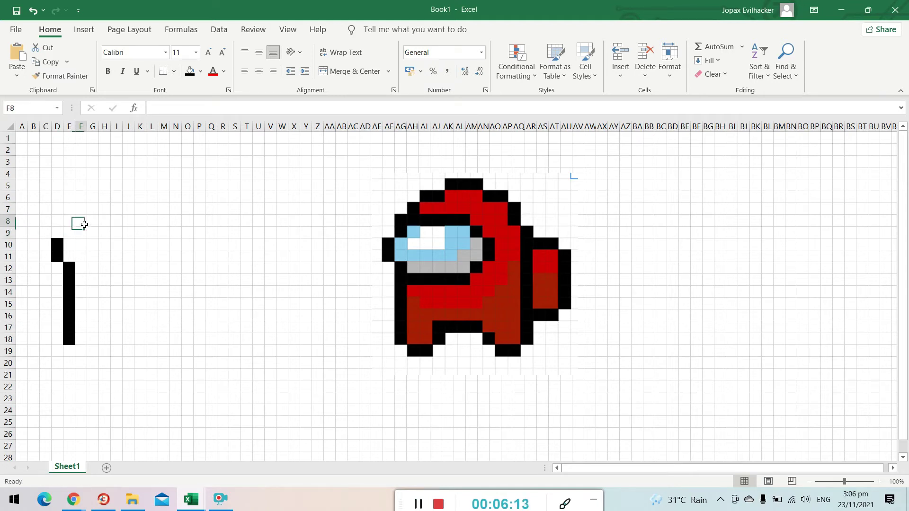
left_click_drag(84, 225, 189, 223)
left_click(175, 255)
Step: Try filling cells H6 to K6 with black and undo the fill
left_click_drag(106, 197, 145, 196)
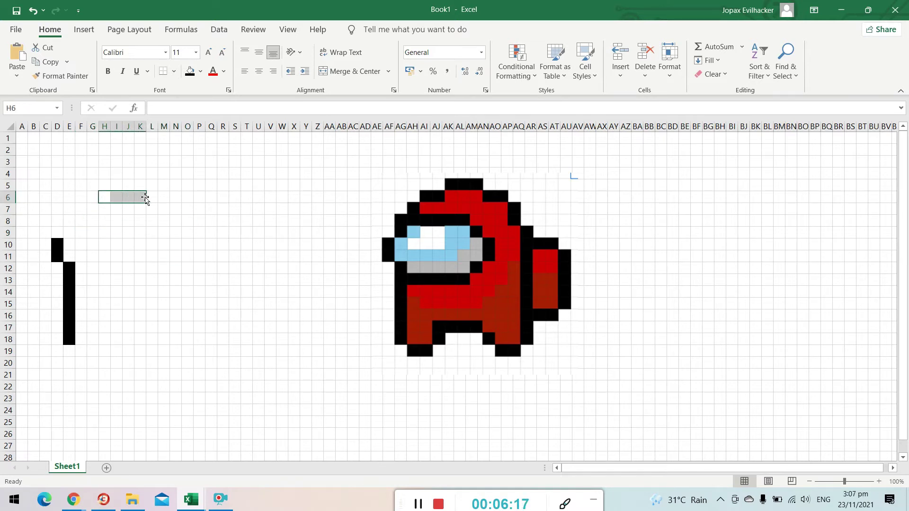
left_click(190, 71)
key("ctrl+z")
left_click(208, 242)
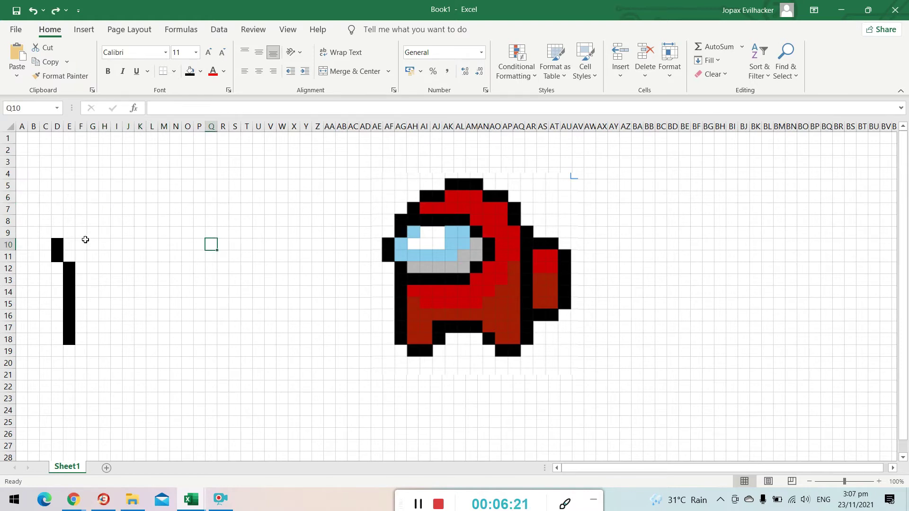
Step: Fill cell E9 with black and copy its format to E8 and F8 to start the visor's upper outline
left_click(71, 235)
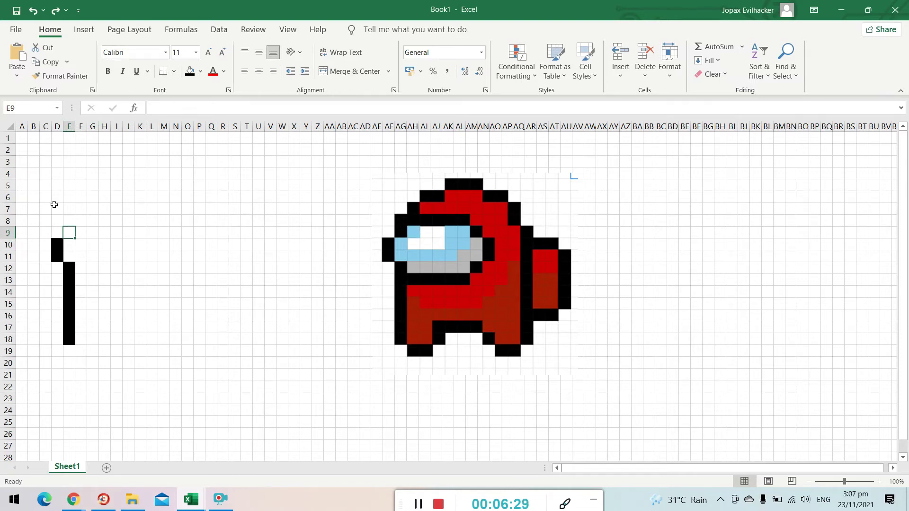
left_click(190, 71)
left_click(62, 78)
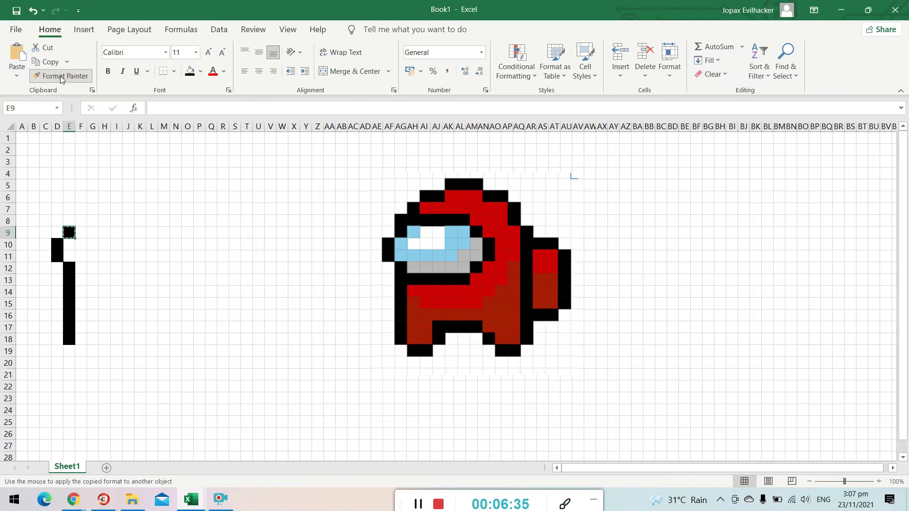
left_click(69, 219)
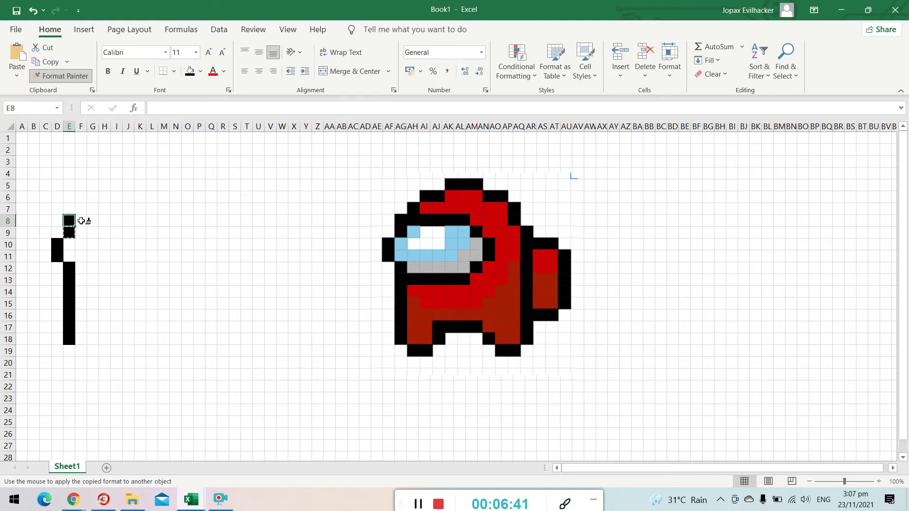
left_click(81, 220)
Step: Try copying the black format to cell F7, undo it and leave format copying
left_click(82, 209)
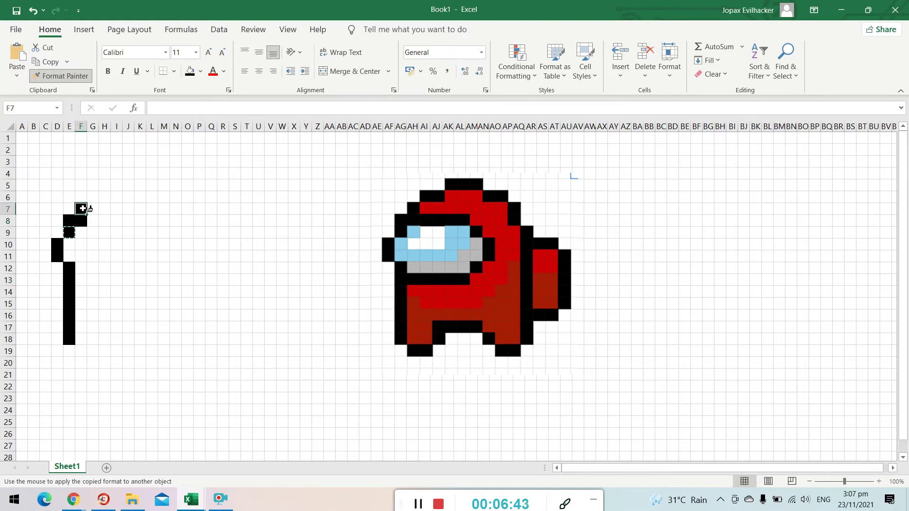
key("ctrl+z")
left_click(115, 225)
Step: Fill cell F7 with black and copy its format to G8 through J8 along the visor's upper edge
left_click(81, 208)
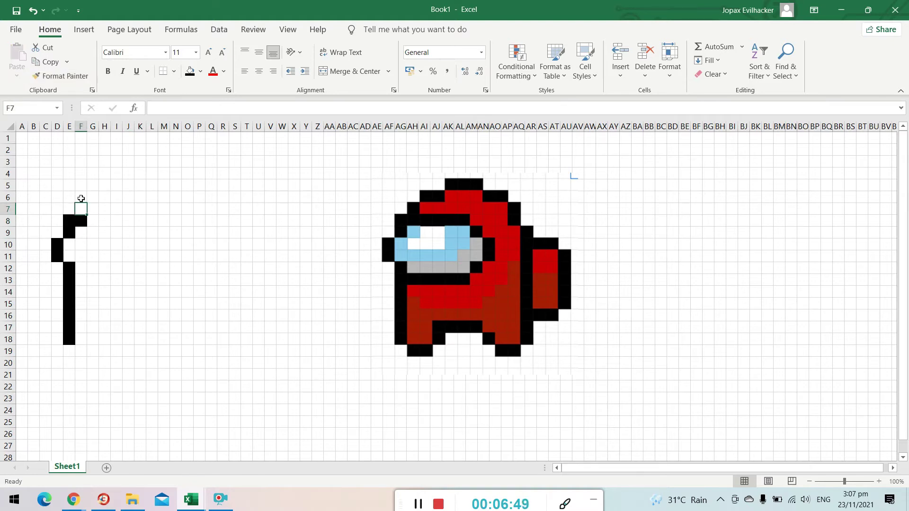
left_click(190, 71)
left_click(62, 76)
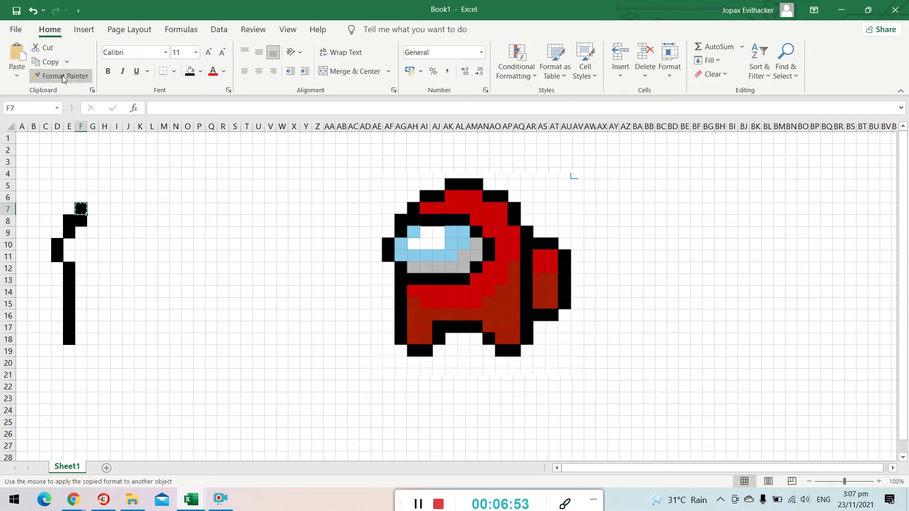
left_click(93, 221)
left_click(104, 221)
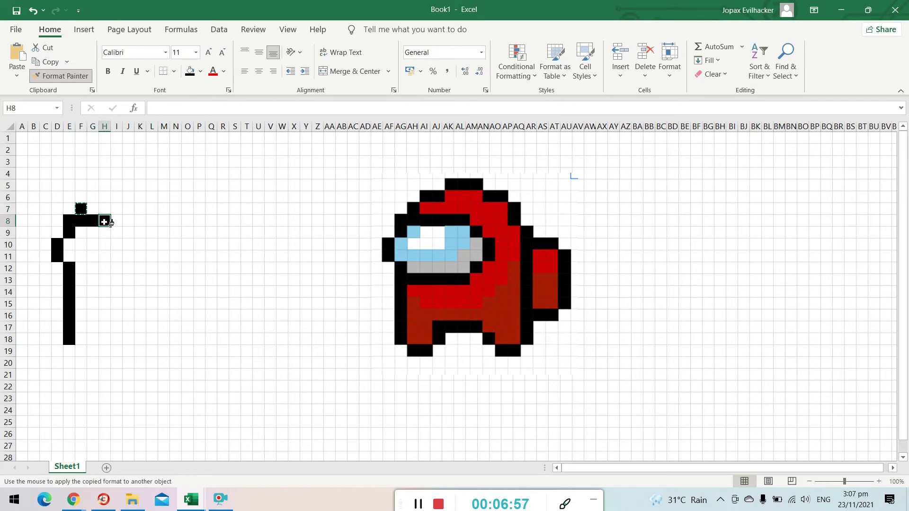
left_click(117, 221)
left_click(127, 222)
Step: Copy the black format to G6, H6, I5 to K5 and L6 to N6 as the top outline of the head
left_click(93, 197)
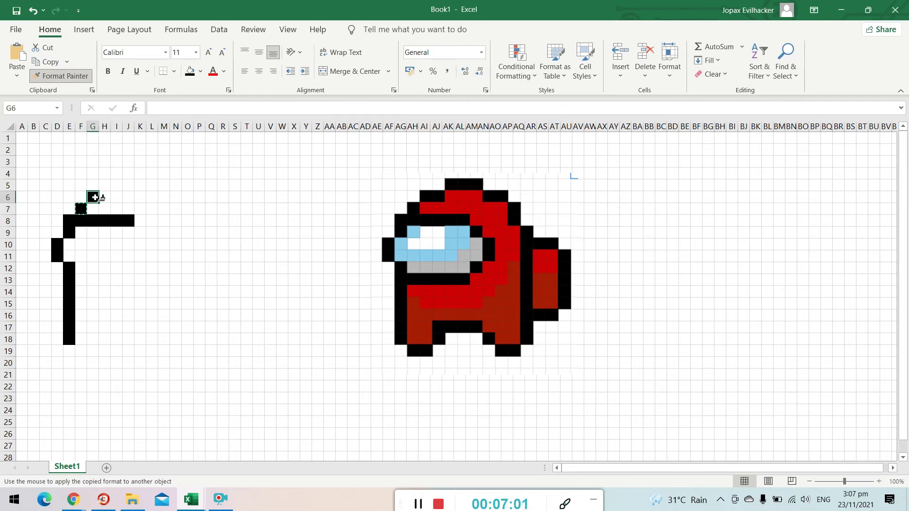
left_click(105, 197)
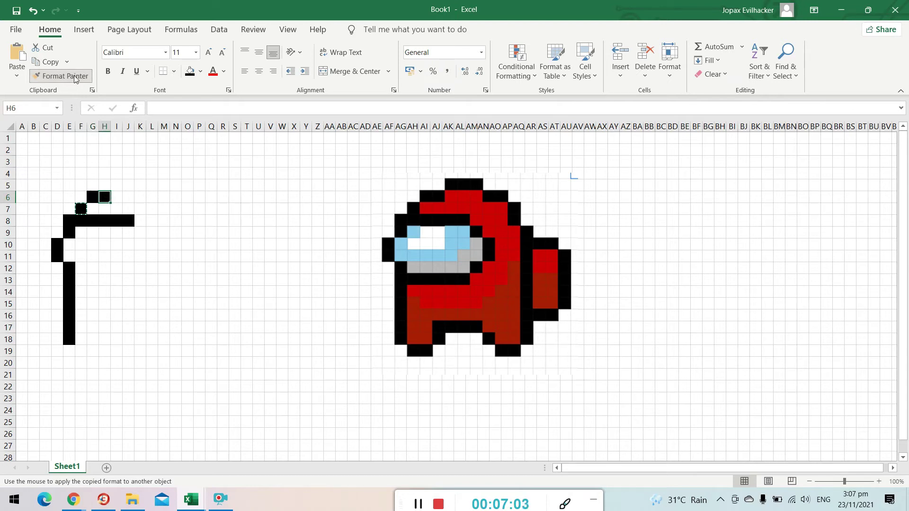
left_click(119, 184)
left_click(128, 185)
left_click(140, 185)
left_click(154, 197)
left_click(164, 197)
left_click(174, 198)
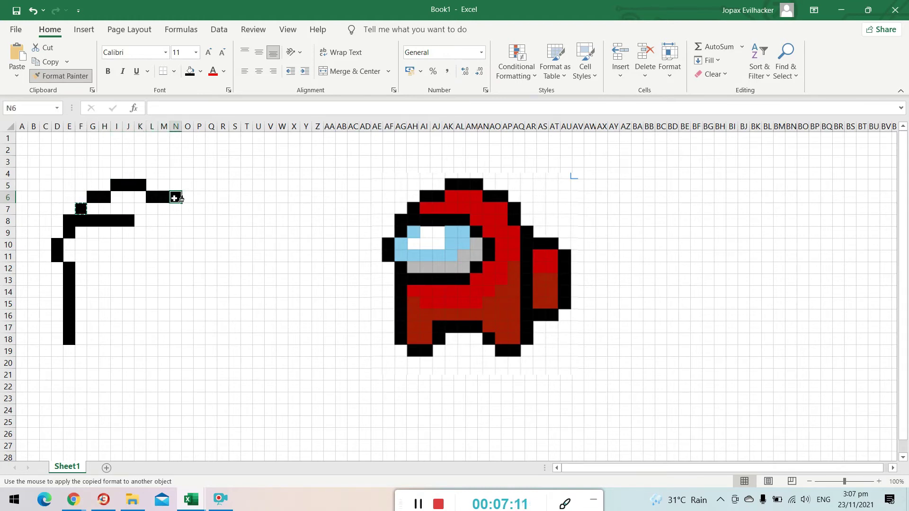
Step: Copy the black format to K9, L10 and L11 as the visor's right edge and stop format copying
left_click(138, 233)
left_click(152, 244)
left_click(152, 255)
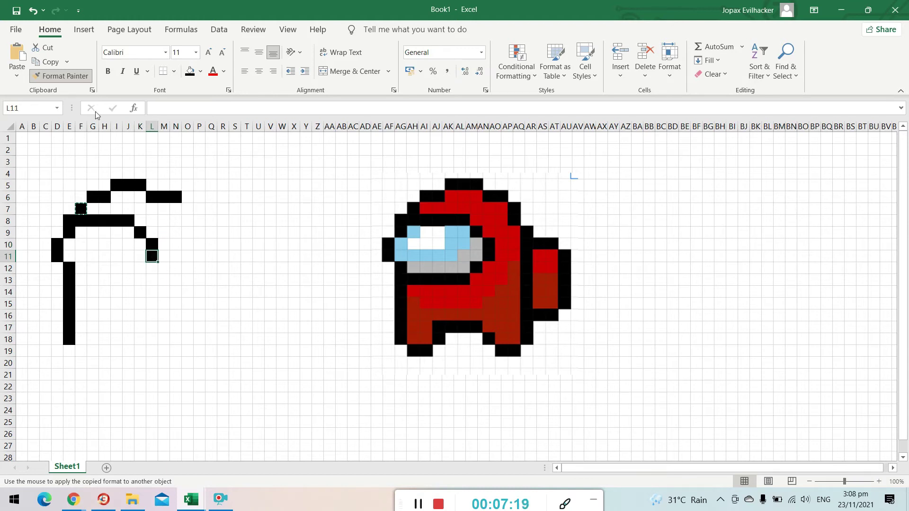
left_click(72, 77)
left_click(211, 315)
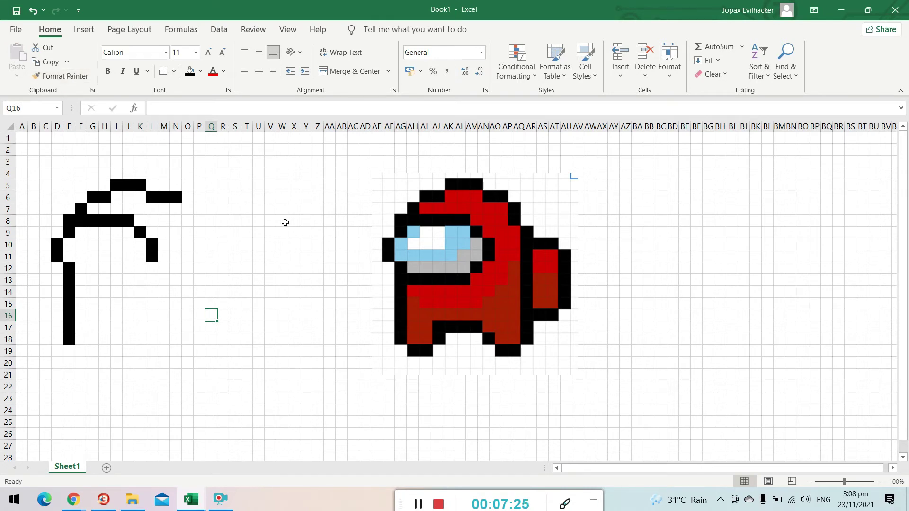
Step: Fill F13 with black and copy its format to G13 through K13 and to K12 to close the visor's lower outline
left_click(83, 280)
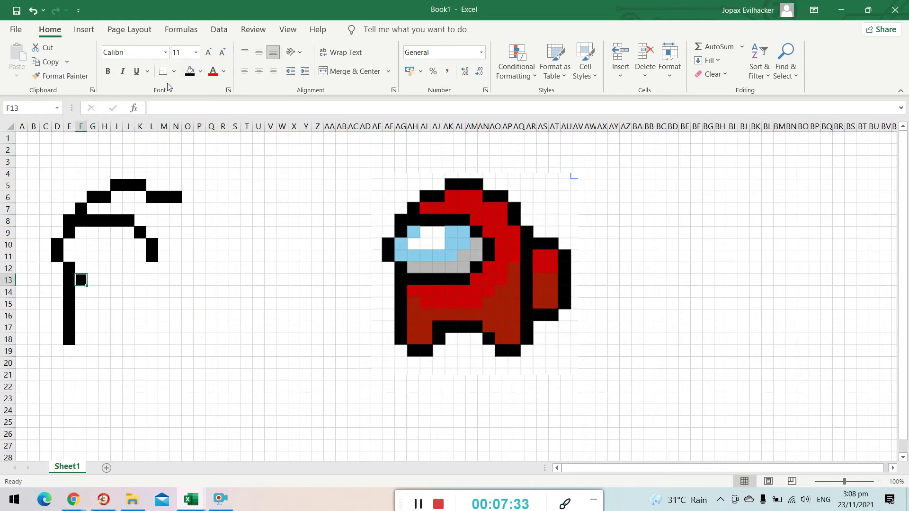
left_click(69, 77)
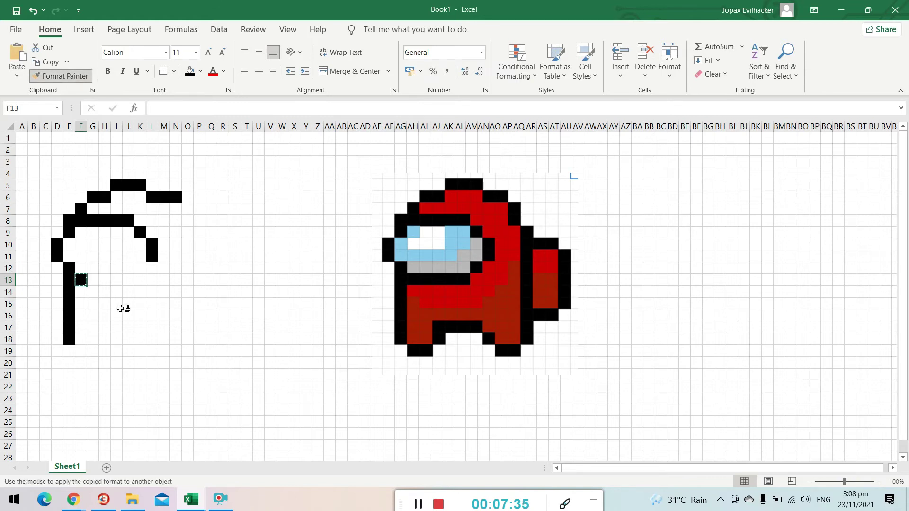
left_click(92, 280)
left_click(105, 280)
left_click(116, 280)
left_click(127, 281)
left_click_drag(127, 282, 138, 283)
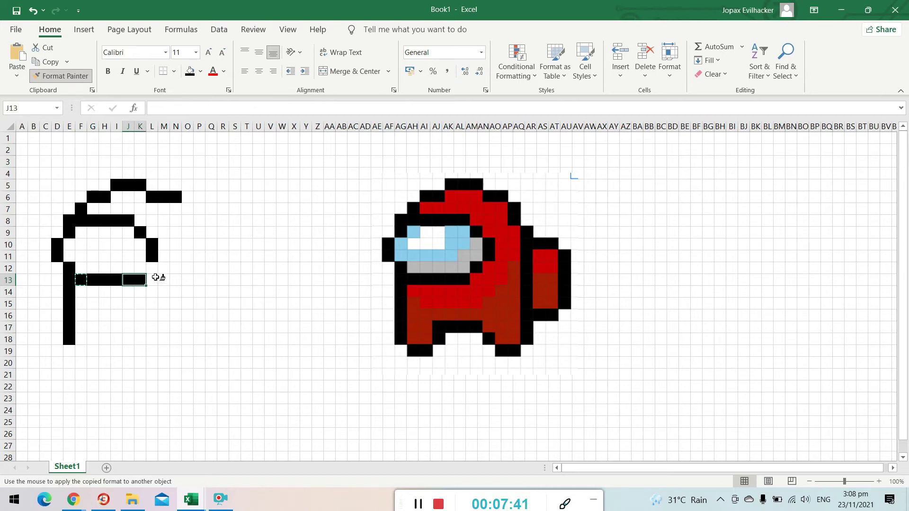
left_click(140, 268)
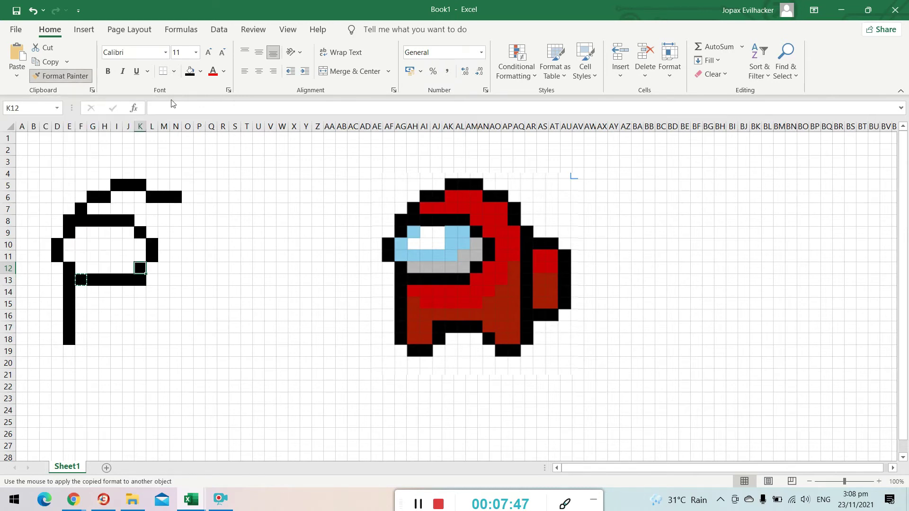
key("Escape")
left_click(247, 197)
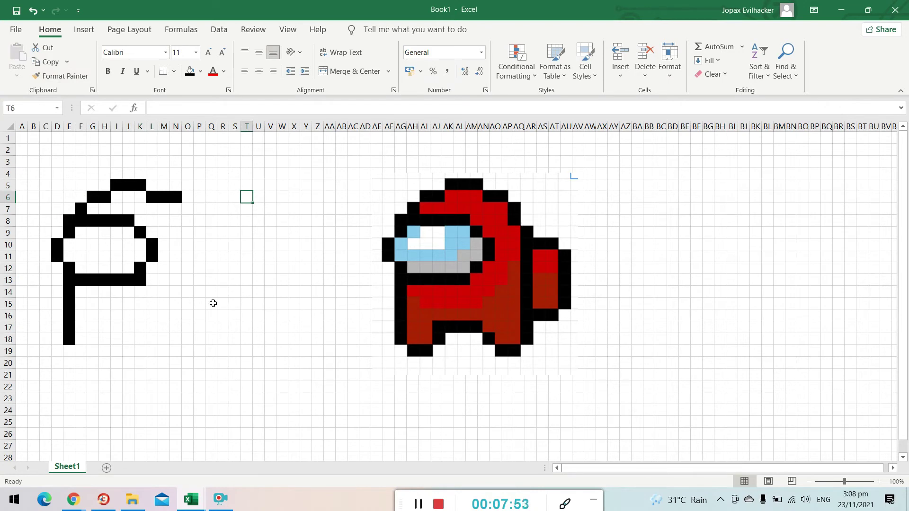
Step: Remove the fill from cell K13 at the end of the visor's lower edge
left_click(141, 282)
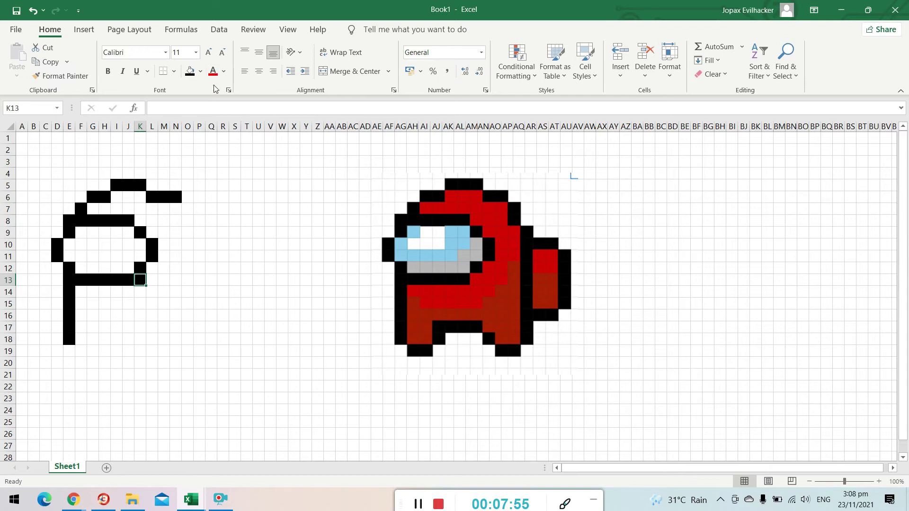
left_click(201, 71)
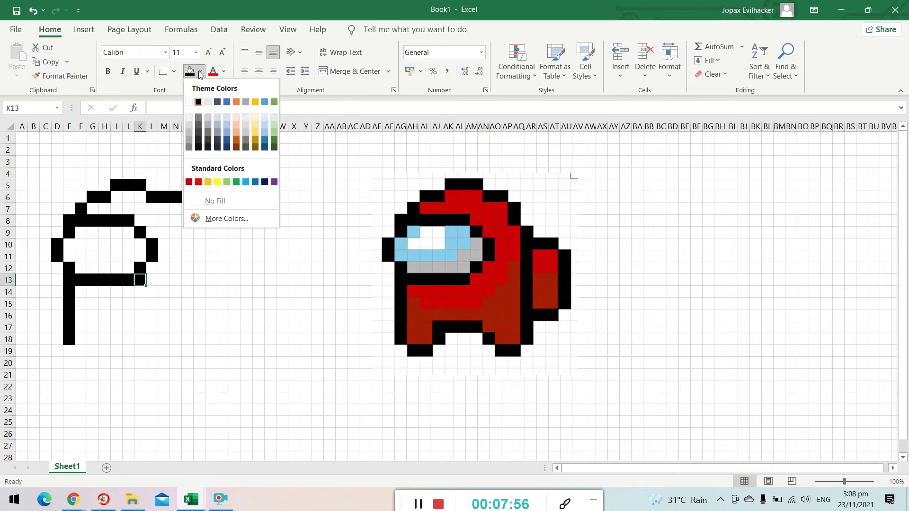
left_click(211, 202)
left_click(223, 257)
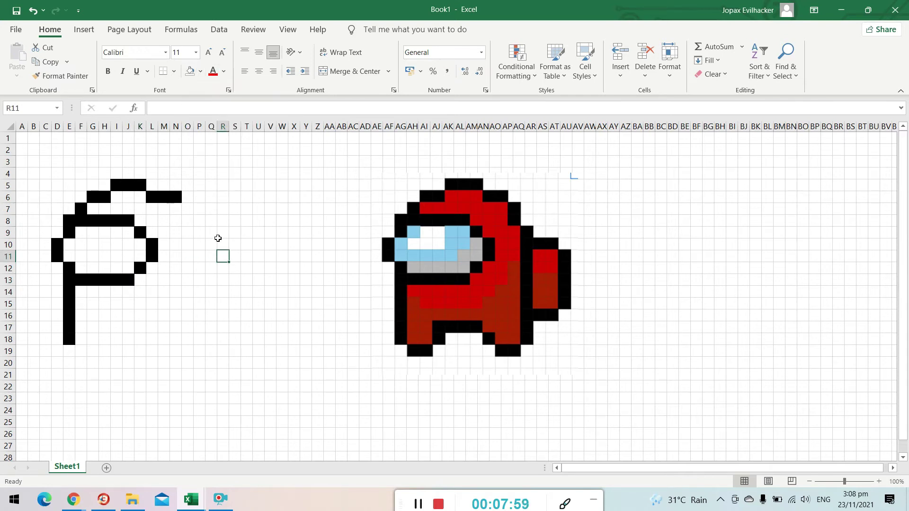
Step: Try clearing the fill from the range I5 to P7 and undo it
left_click_drag(246, 174, 128, 317)
left_click(223, 244)
left_click_drag(201, 209, 116, 185)
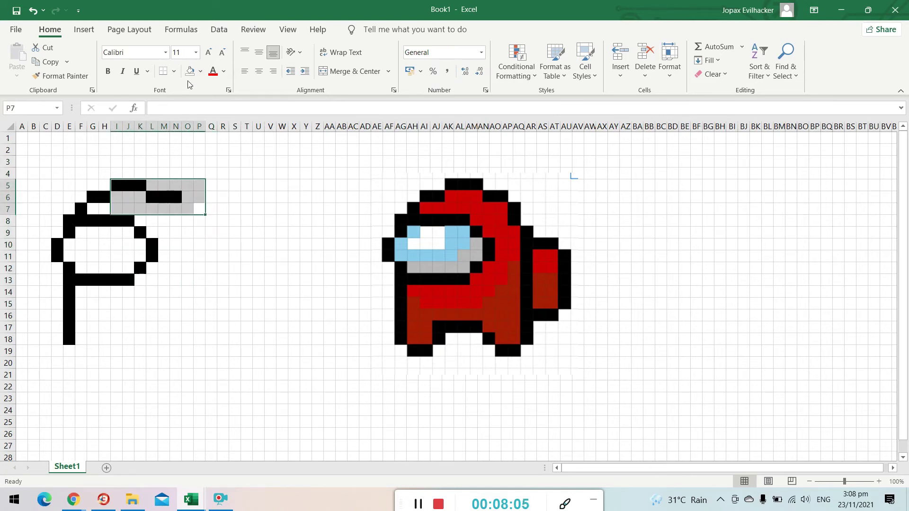
left_click(200, 71)
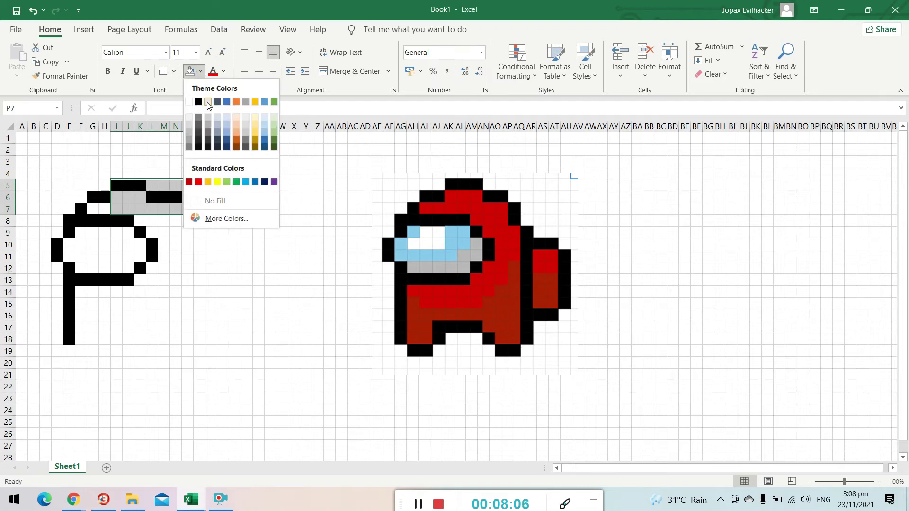
left_click(214, 201)
key("ctrl+z")
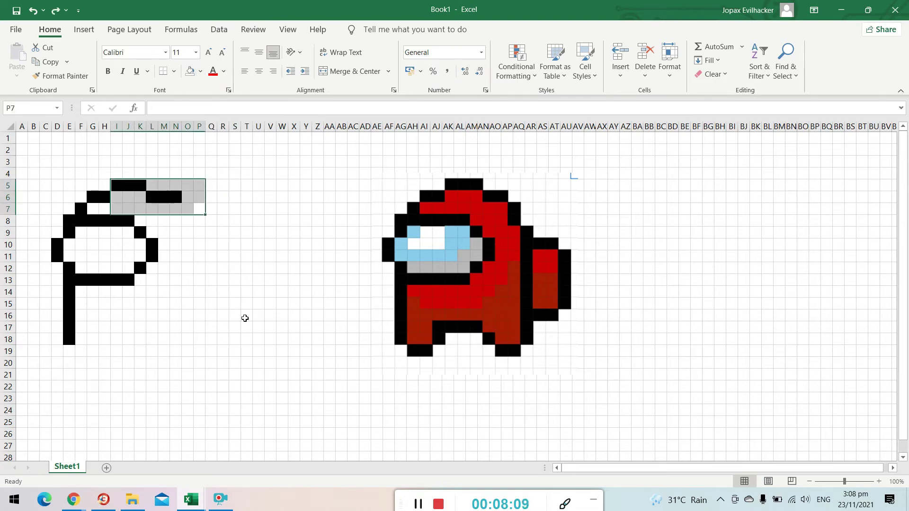
left_click(384, 421)
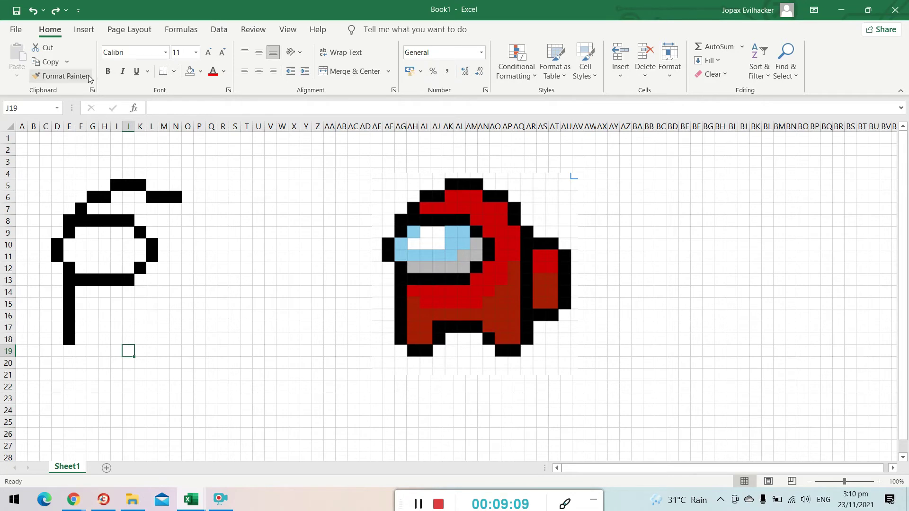
left_click(218, 338)
Step: Fill F19:G19, H17:H18, I17:K17, L18, M19:N19 and O9:O18 with black to outline the legs and back edge
left_click(82, 351)
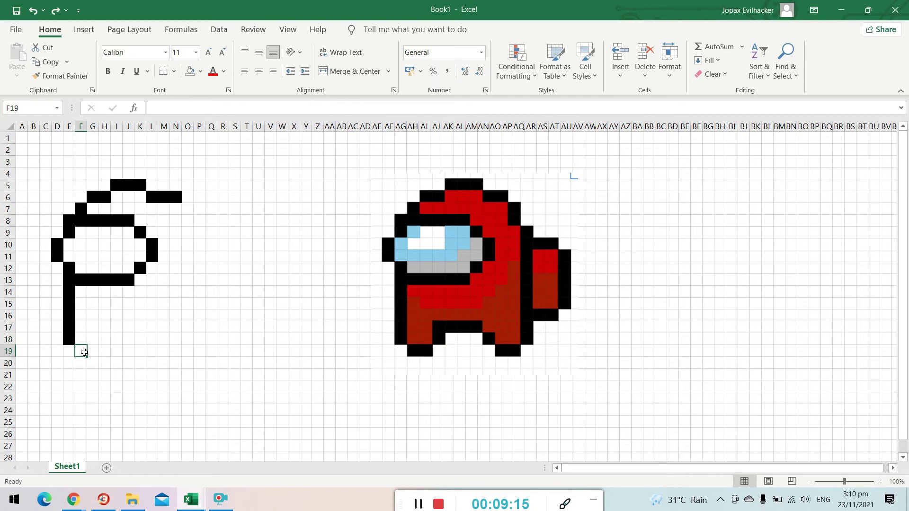
mouse_move(85, 351)
left_mouse_down()
mouse_move(114, 352)
mouse_move(95, 351)
mouse_move(105, 353)
mouse_move(106, 340)
mouse_move(97, 351)
left_mouse_up()
left_click_drag(97, 351, 115, 329)
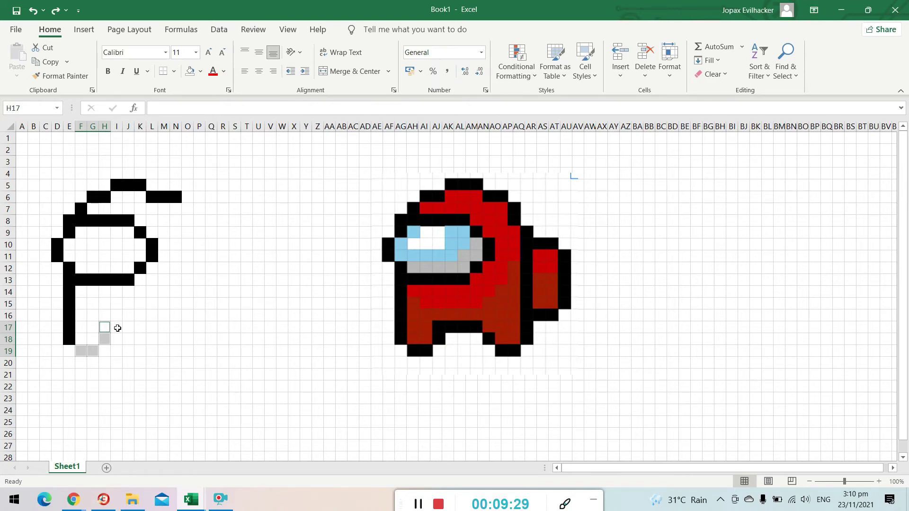
key("F4")
left_click(118, 328)
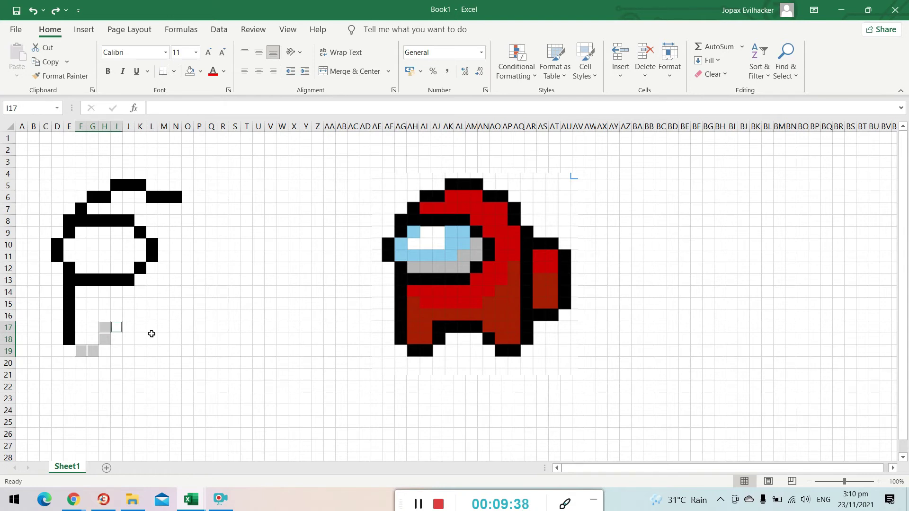
key("F4")
left_click(128, 327)
key("F4")
left_click(139, 327)
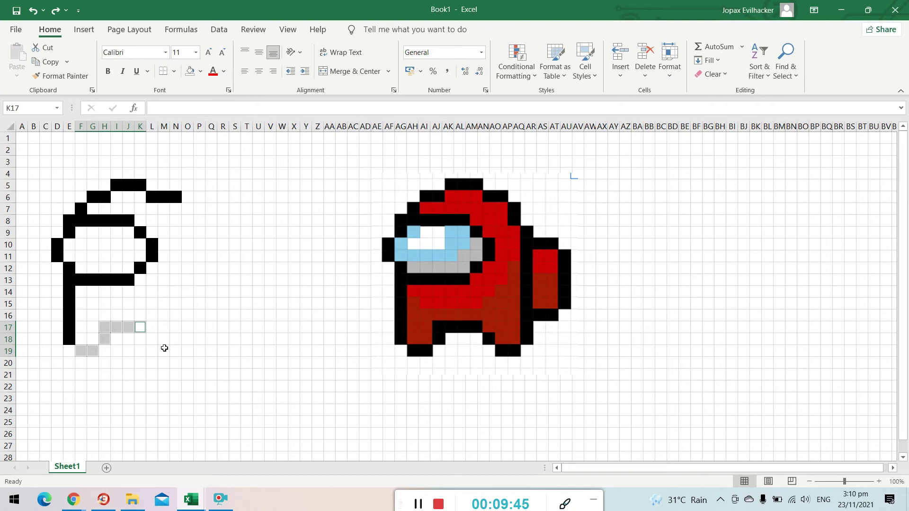
key("F4")
left_click(152, 340)
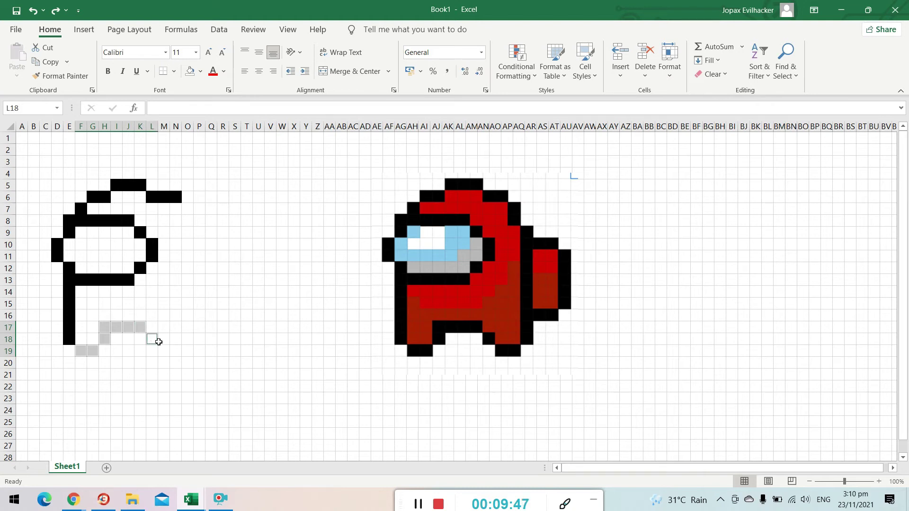
key("F4")
left_click(165, 350)
key("F4")
left_click(174, 350)
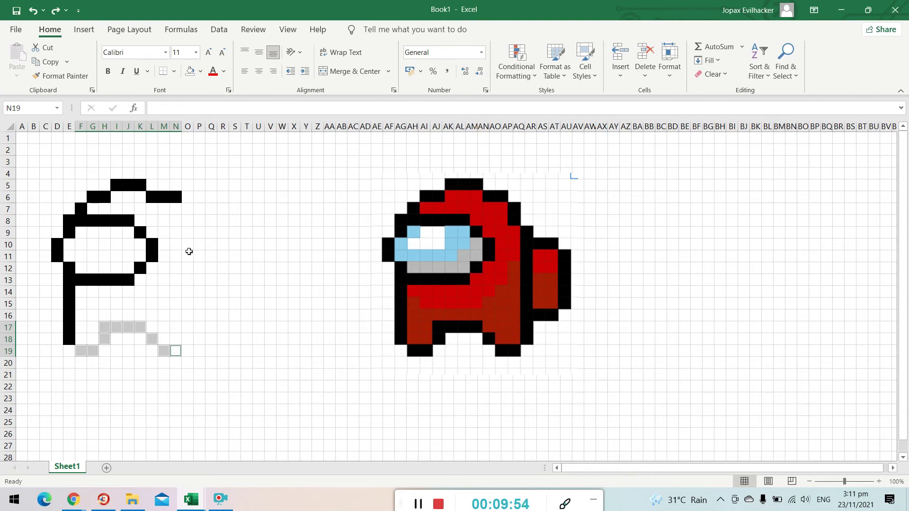
left_click_drag(188, 234, 186, 336)
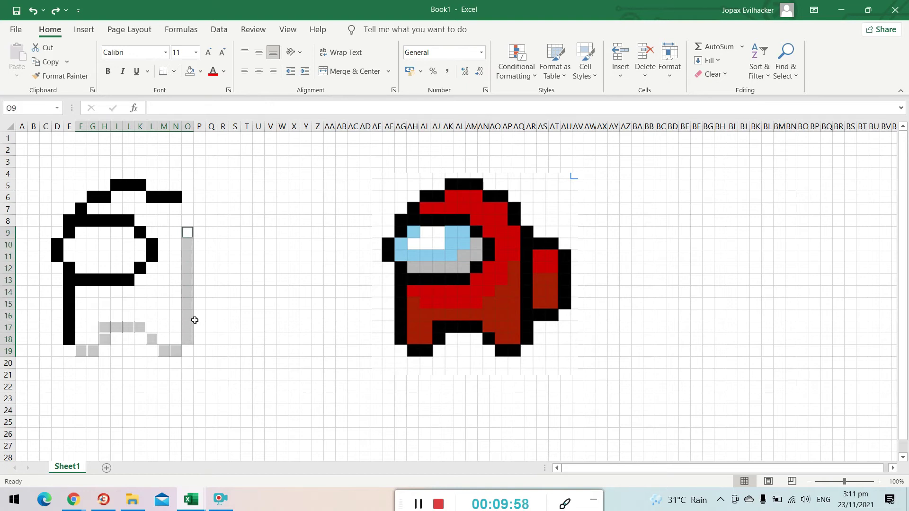
left_click(200, 72)
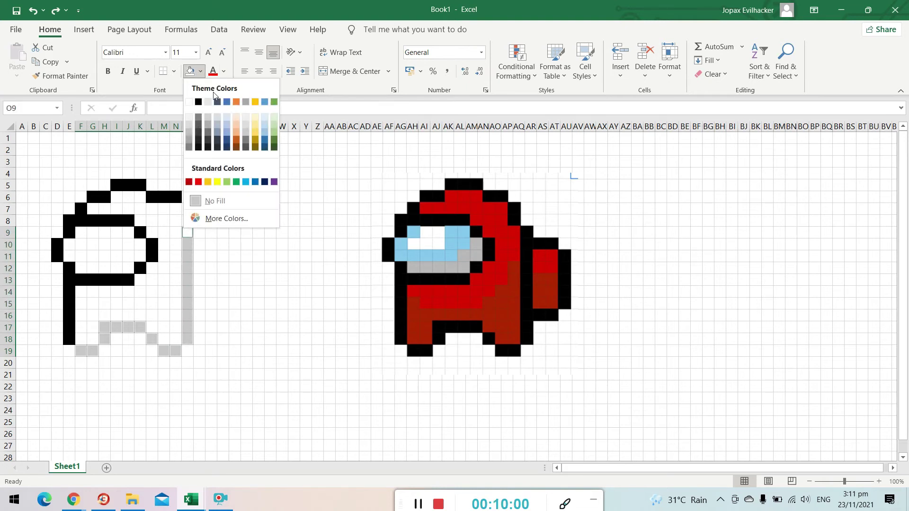
left_click(200, 101)
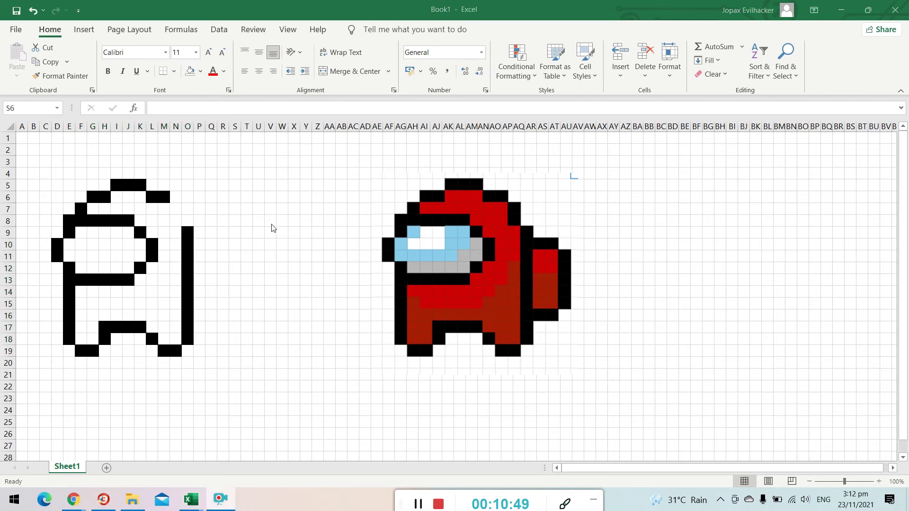
Step: Fill N7:N8, P10:Q10, R11:R15 and P16:Q16 with black to close the upper back and outline the backpack
left_click(175, 208)
left_click(175, 209)
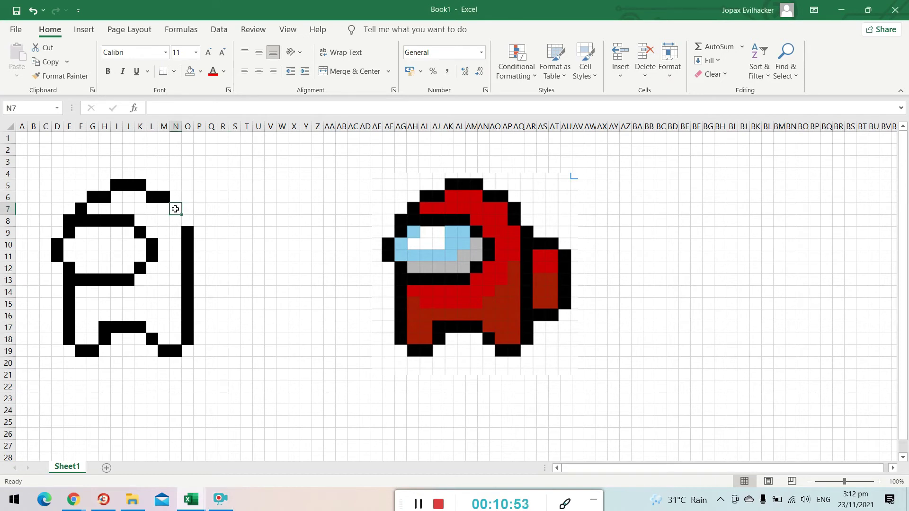
left_click(175, 220, "ctrl")
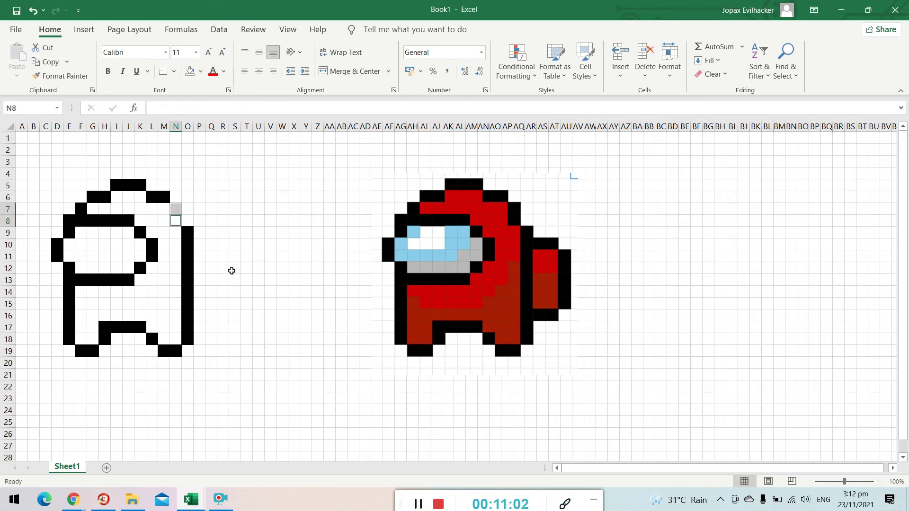
left_click(200, 246, "ctrl")
left_click(212, 245, "ctrl")
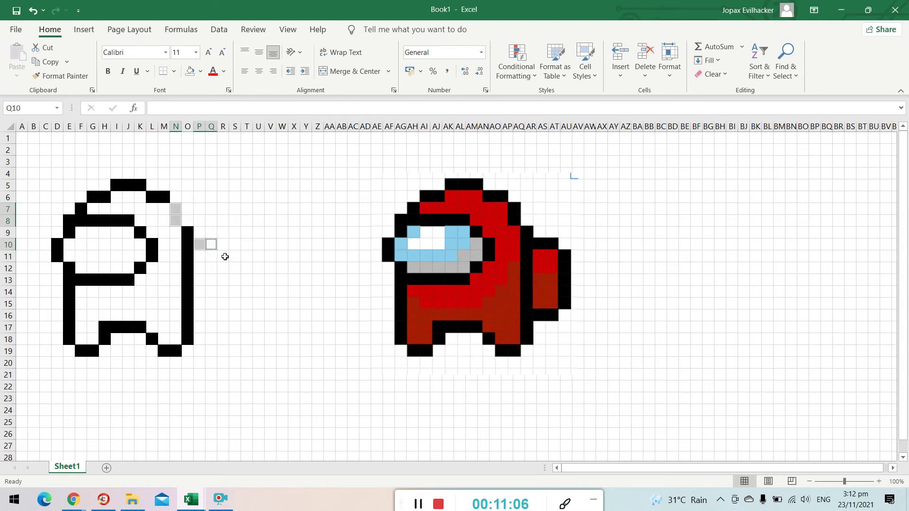
key("F4")
left_click(222, 256)
left_click_drag(222, 256, 219, 303)
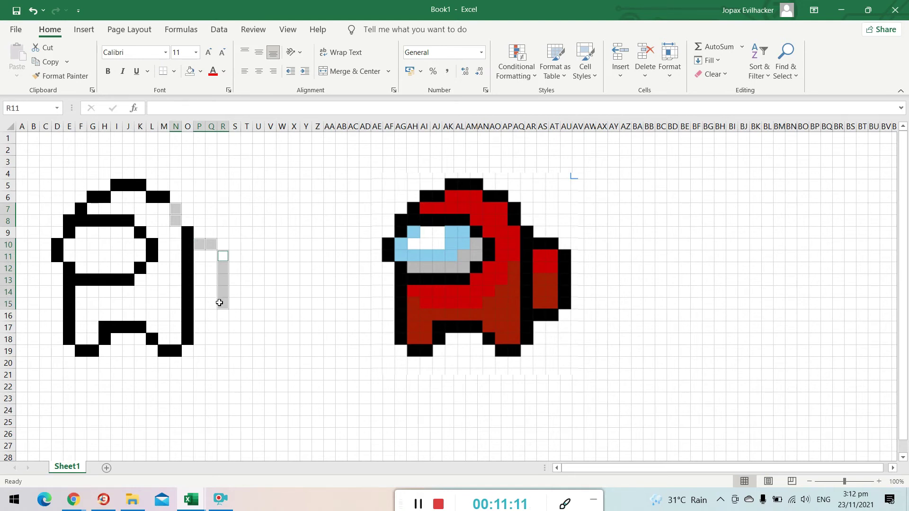
key("F4")
left_click(200, 316)
key("F4")
left_click(213, 314)
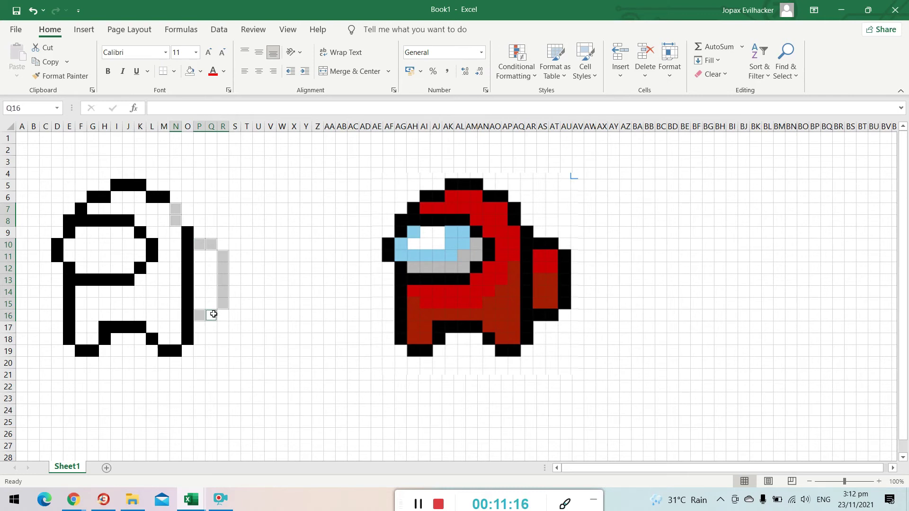
left_click(201, 71)
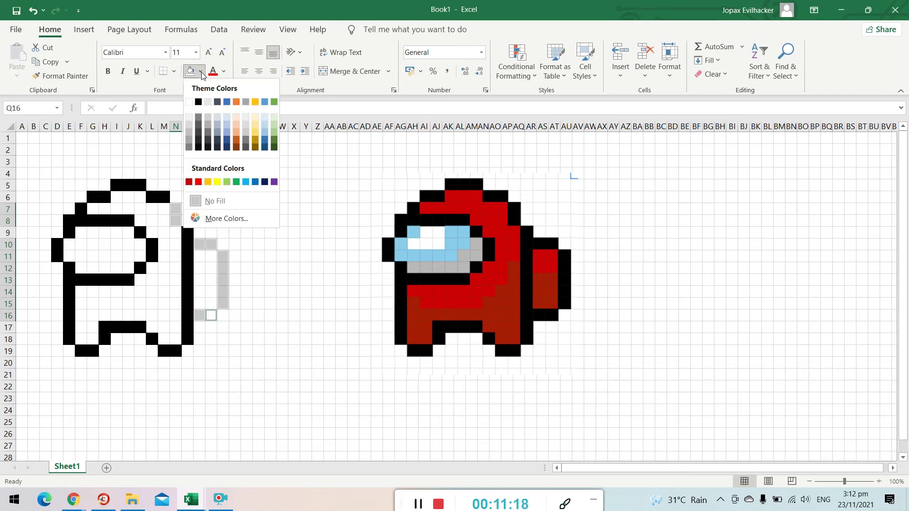
left_click(198, 102)
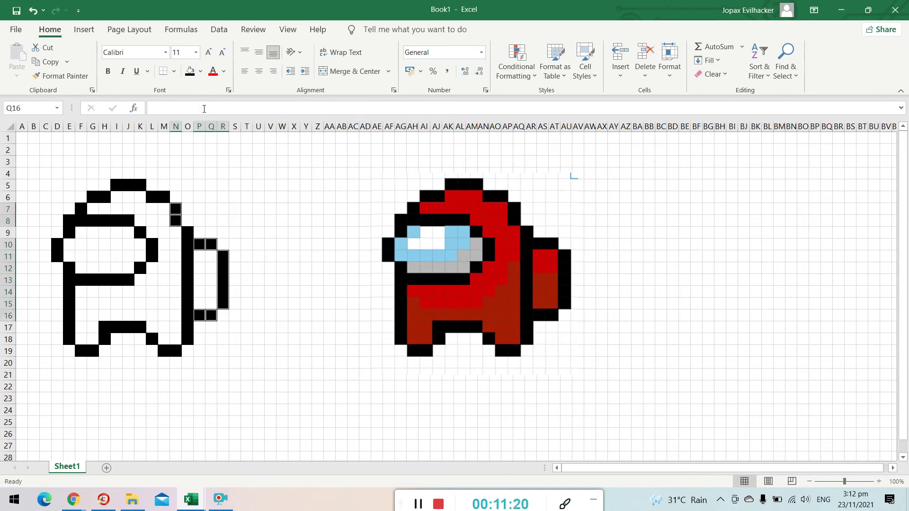
Step: Fill the empty cell W10 with standard red as a colour sample beside the character
left_click(282, 245)
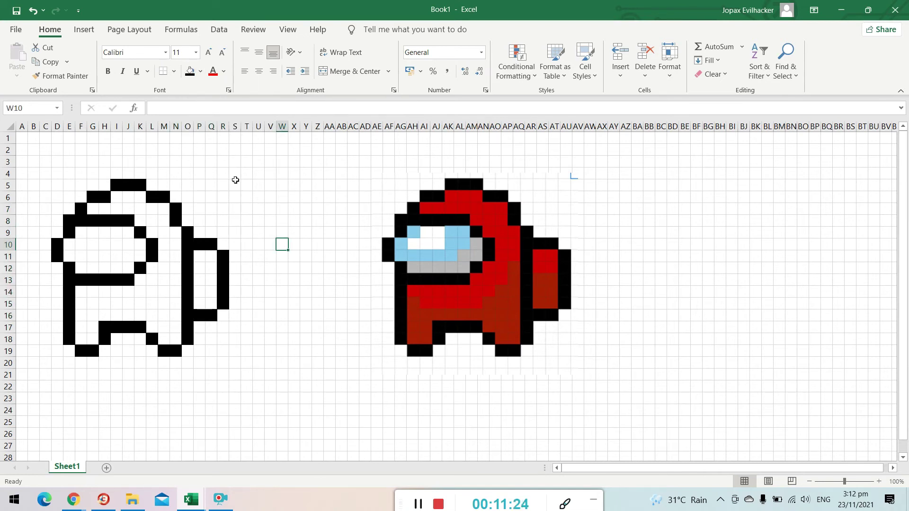
left_click(201, 75)
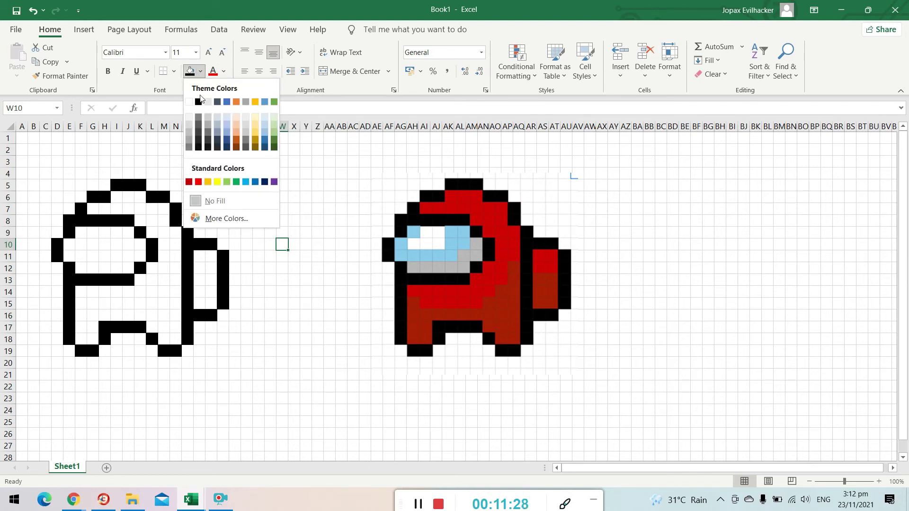
left_click(199, 182)
left_click(308, 208)
Step: Fill the upper body red, from I6:K6 and G7:M7 around the visor's right side to F14:L14 and G15:K15
left_click(94, 209)
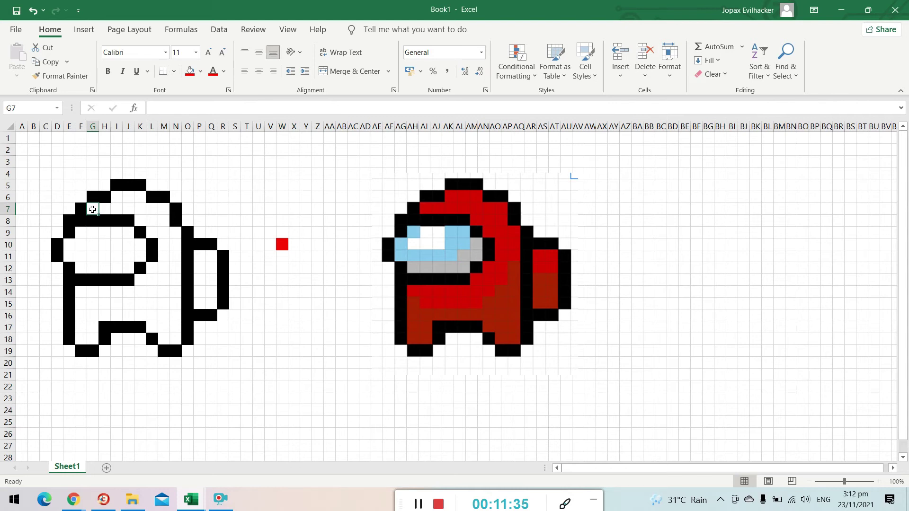
mouse_move(105, 209)
left_mouse_down()
mouse_move(163, 209)
mouse_move(129, 196)
mouse_move(141, 196)
mouse_move(142, 222)
mouse_move(164, 223)
mouse_move(155, 232)
mouse_move(176, 232)
mouse_move(166, 244)
mouse_move(175, 259)
mouse_move(148, 266)
mouse_move(158, 267)
mouse_move(147, 279)
mouse_move(163, 280)
left_mouse_up()
left_click(83, 294, "ctrl")
left_click_drag(83, 294, 153, 295)
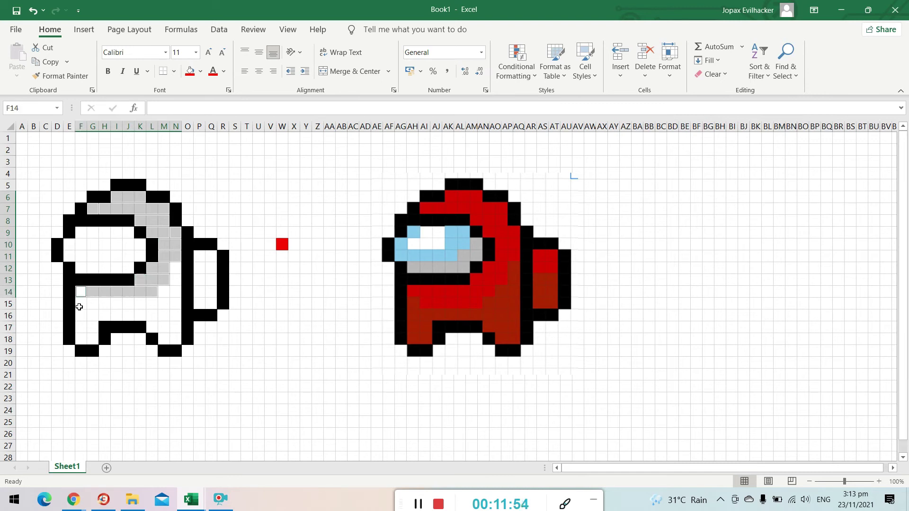
left_click_drag(95, 305, 143, 307)
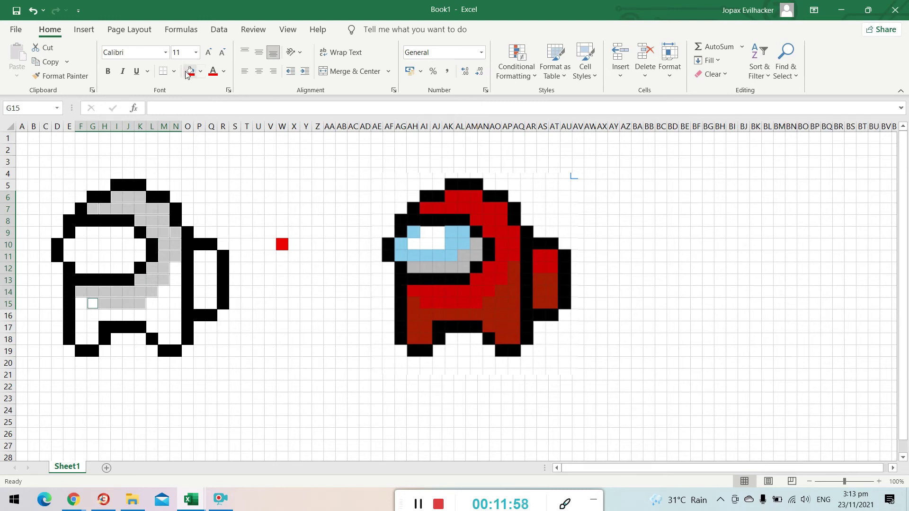
key("F4")
left_click(225, 195)
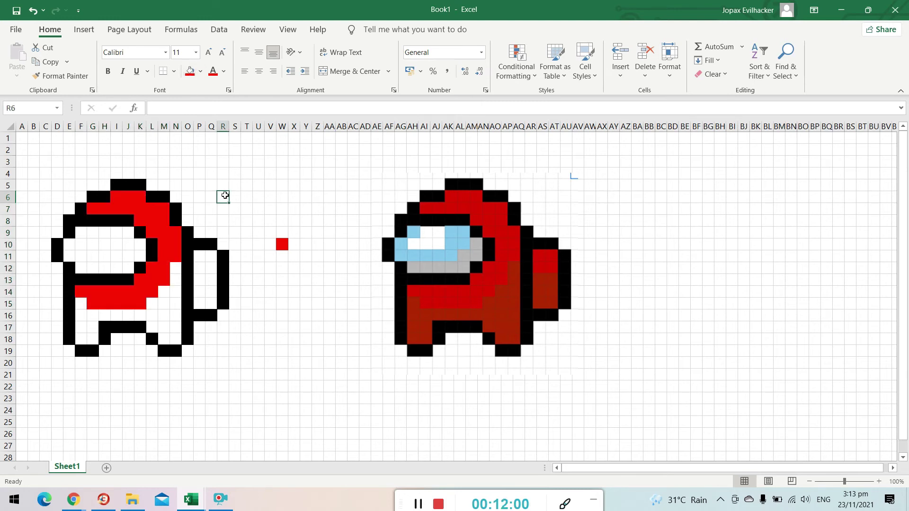
Step: Fill the upper part of the backpack, P11:Q12, with the same red
left_click_drag(197, 262, 210, 266)
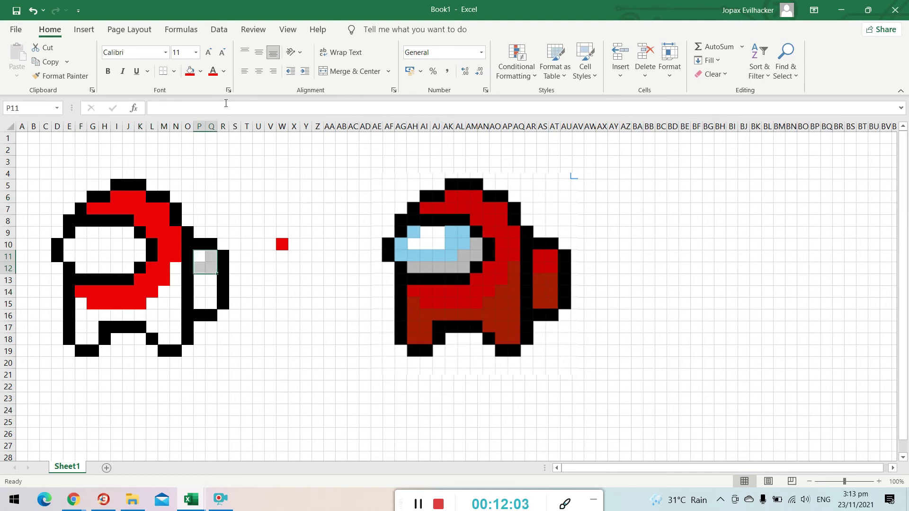
left_click(189, 71)
left_click(318, 279)
Step: Remove the fill from the red sample cell W10
left_click_drag(258, 221, 301, 270)
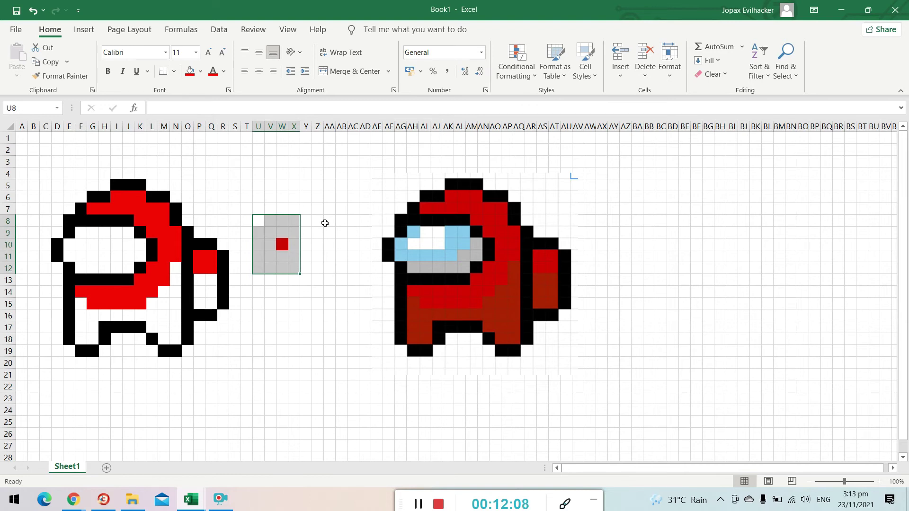
left_click(314, 209)
key("Down")
key("Down")
key("Down")
key("Left")
key("Left")
key("Left")
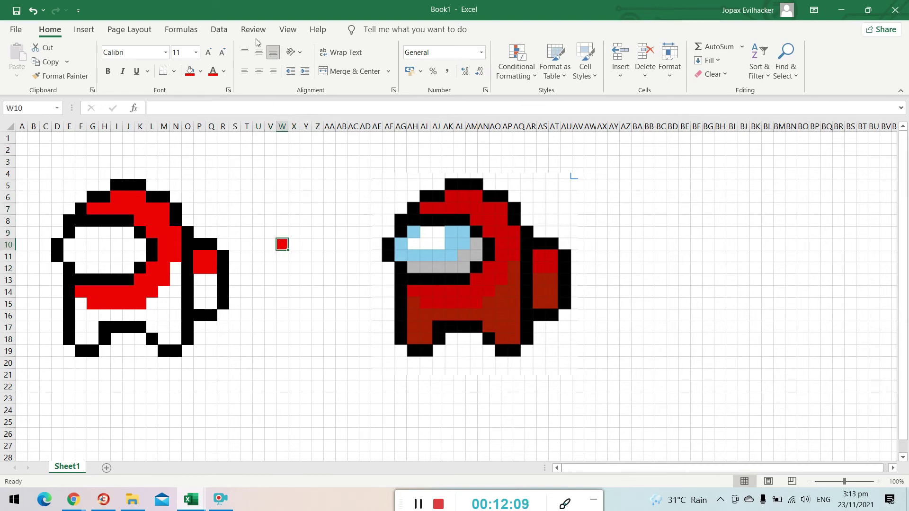
left_click(200, 71)
left_click(227, 202)
Step: Fill X6 with a dark red chosen from the standard palette of additional colours as the shading sample
left_click(294, 194)
left_click(201, 73)
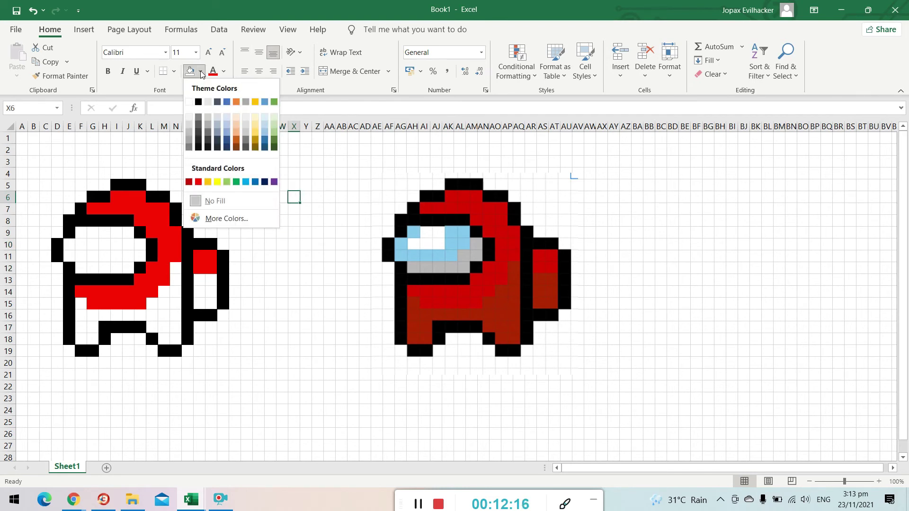
left_click(240, 221)
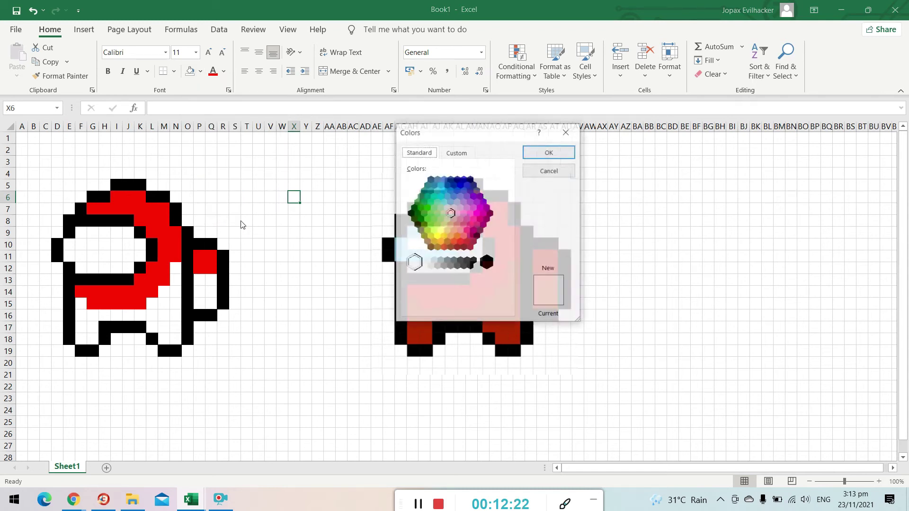
left_click(460, 241)
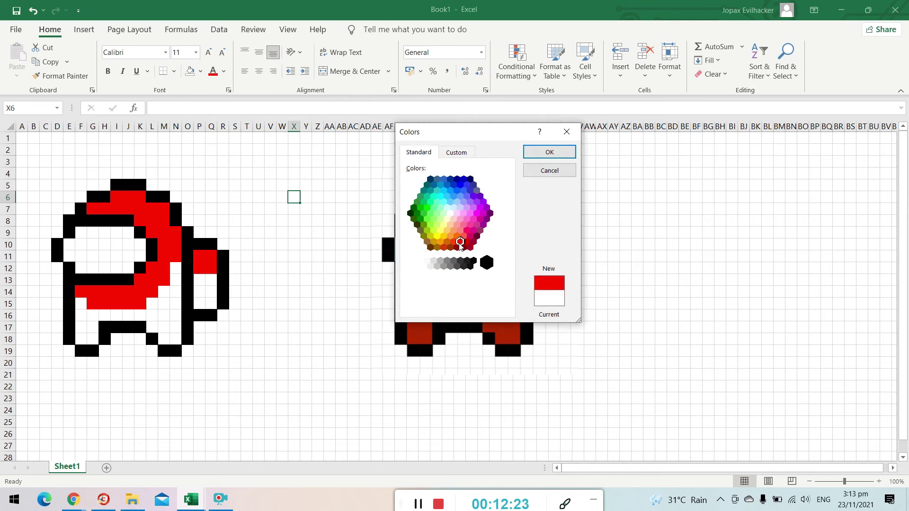
left_click(443, 246)
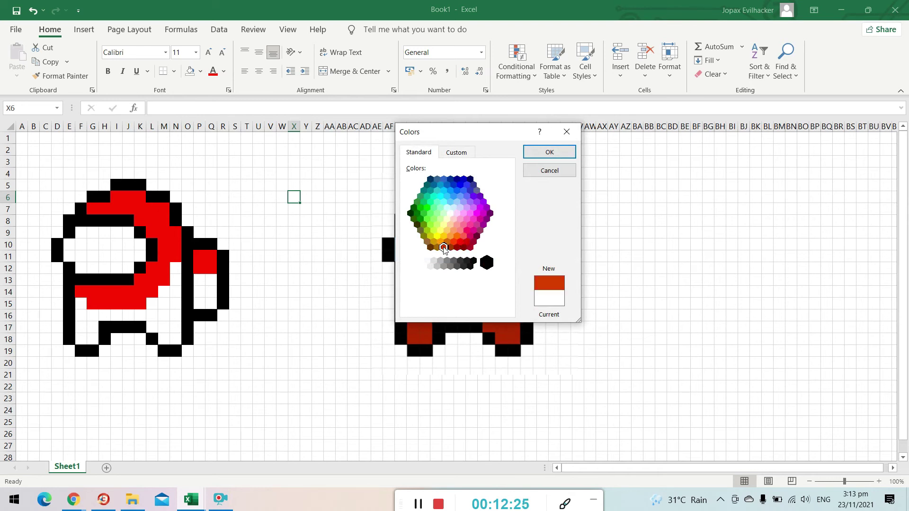
left_click(456, 247)
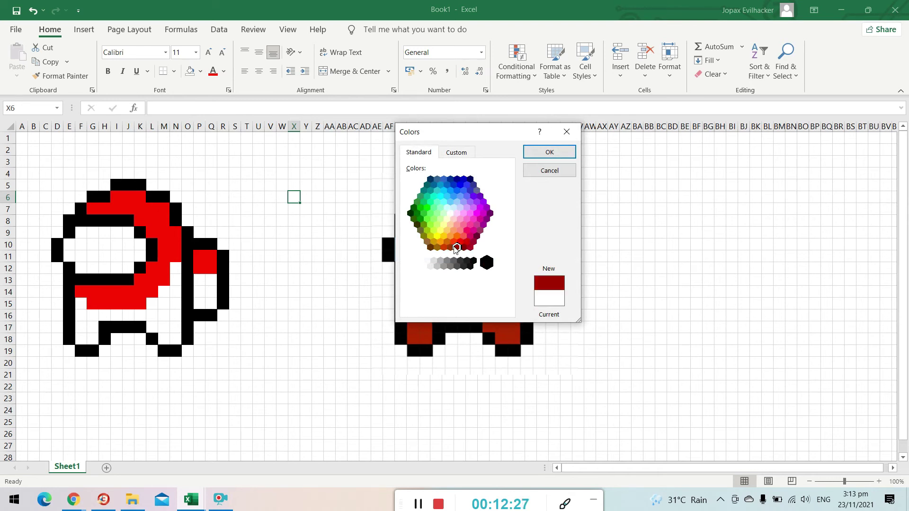
left_click(540, 154)
left_click(318, 232)
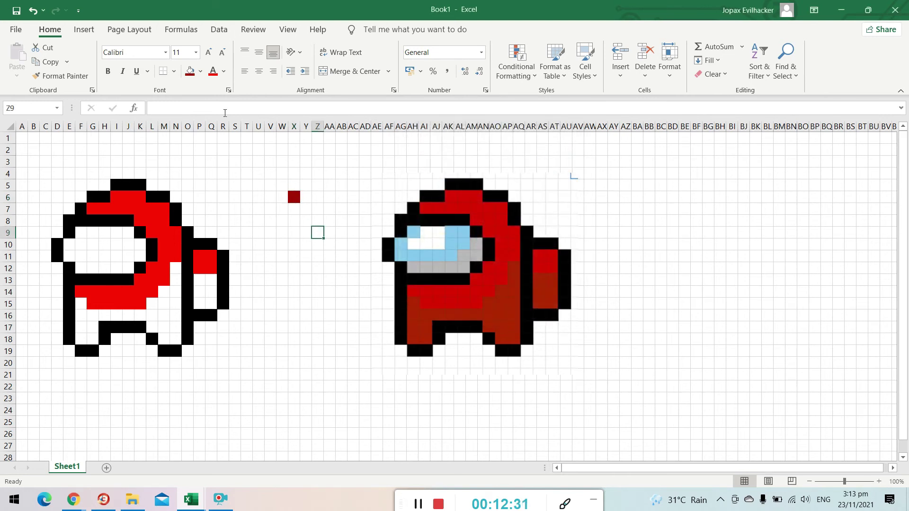
Step: Fill the unfilled cells of the lower body, legs and right body edge from N12 down, plus backpack cells P13:Q15, with dark red
left_click_drag(81, 305, 81, 340)
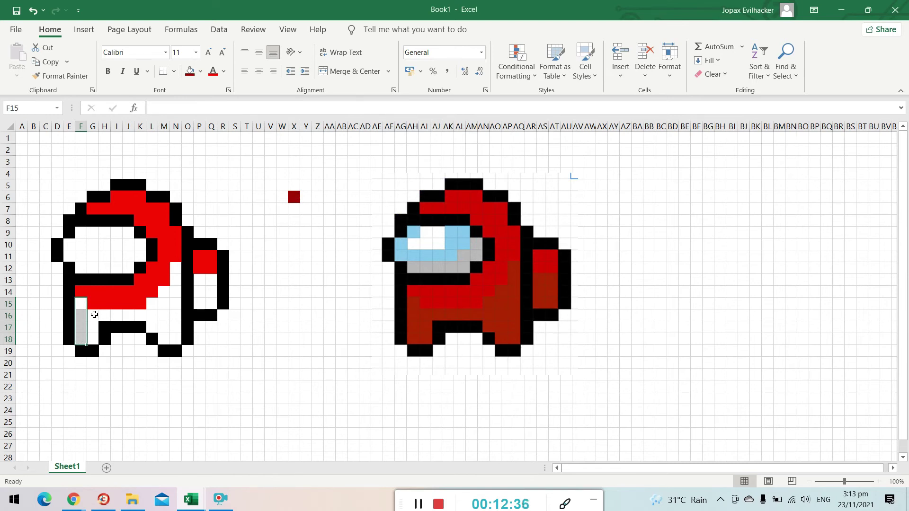
left_click_drag(94, 314, 152, 328)
left_click_drag(164, 292, 164, 339)
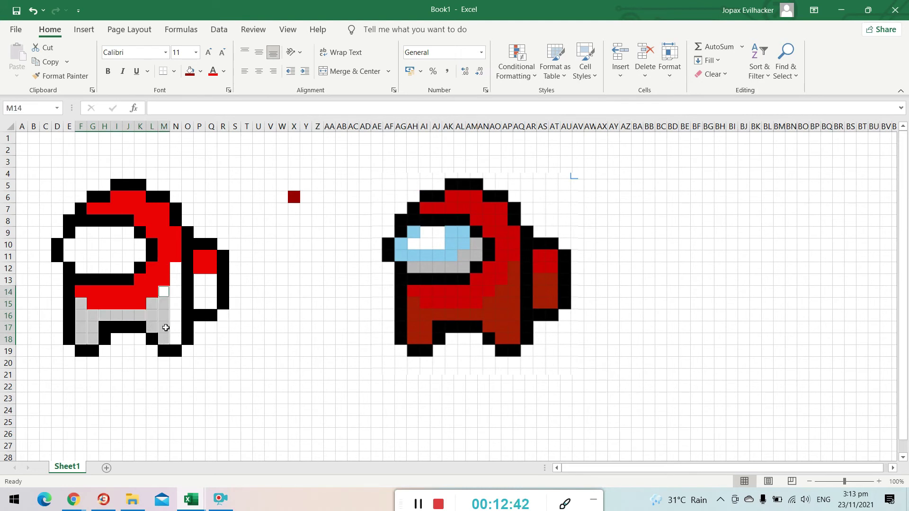
left_click_drag(176, 265, 176, 339)
key("F4")
left_click(204, 283)
left_click_drag(203, 282, 211, 303)
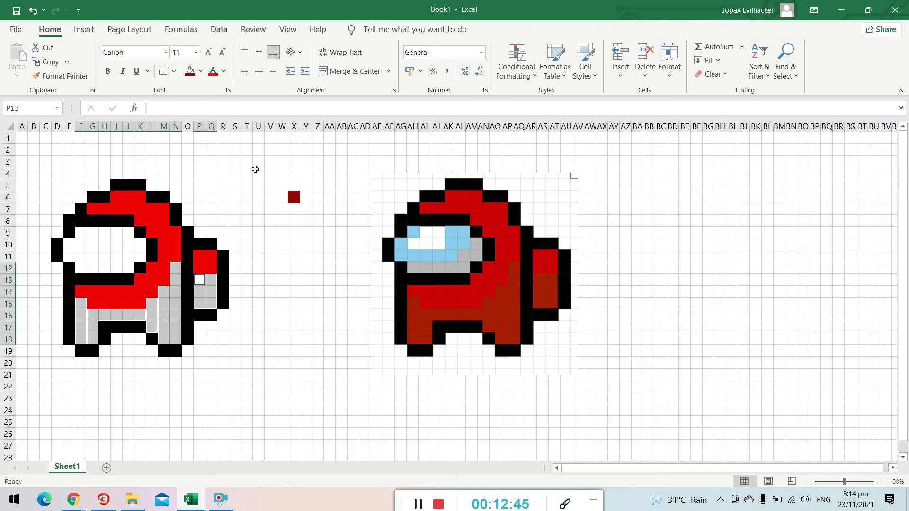
left_click(190, 72)
left_click(287, 307)
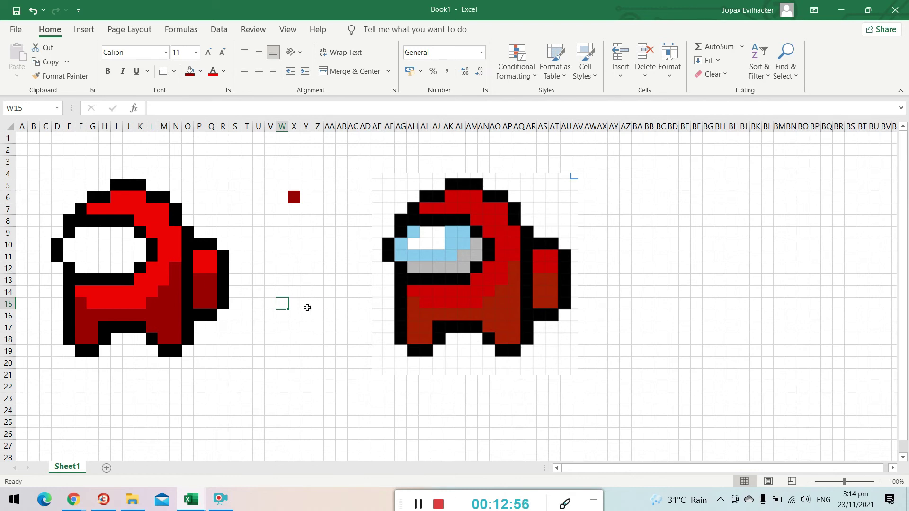
Step: Fill the visor light blue with grey shading at K10, J11:K11 and F12:J12, leaving G9:H9 and F10:H10 white
left_click_drag(81, 232, 128, 268)
left_click(201, 72)
left_click(265, 129)
left_click(201, 72)
left_click(189, 138)
left_click_drag(112, 229, 92, 237)
Step: Remove the fill from the dark red sample cell X6 between the drawing and the reference picture
left_click_drag(258, 161, 329, 363)
left_click(201, 72)
left_click(208, 228)
left_click(361, 163)
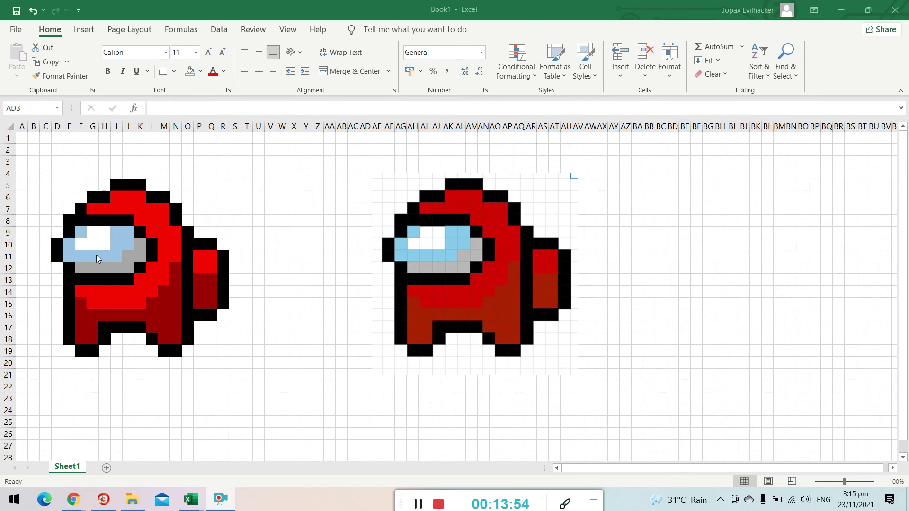
Step: Delete the Among Us reference picture from the sheet
left_click_drag(475, 266, 434, 241)
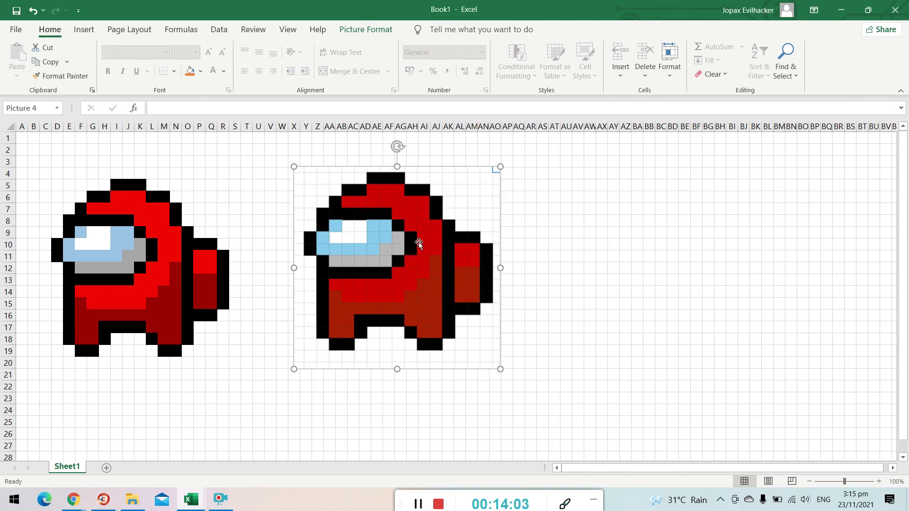
key("Delete")
Step: Examine the finished Among Us character at smaller and larger zoom levels
scroll(173, 267, "down", 3)
scroll(173, 265, "up", 3)
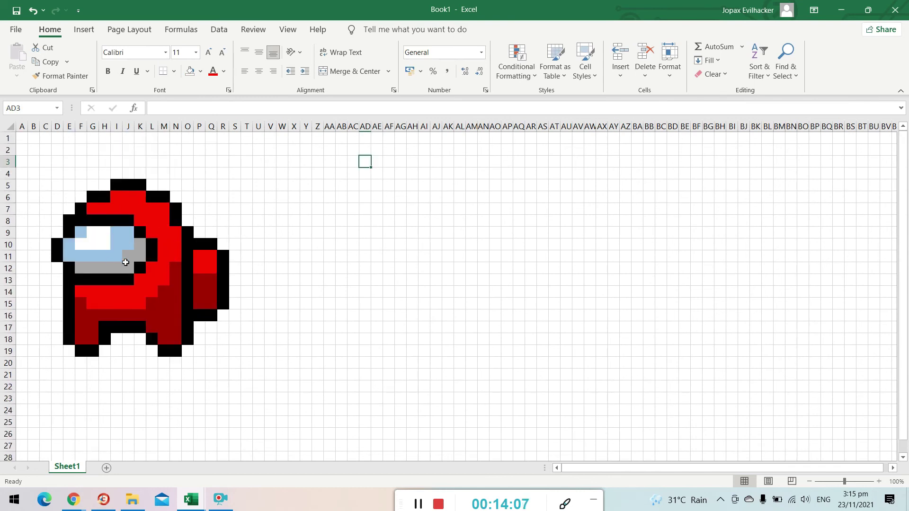
scroll(115, 263, "down", 4)
scroll(67, 192, "down", 1)
scroll(52, 198, "up", 3)
scroll(64, 206, "down", 1)
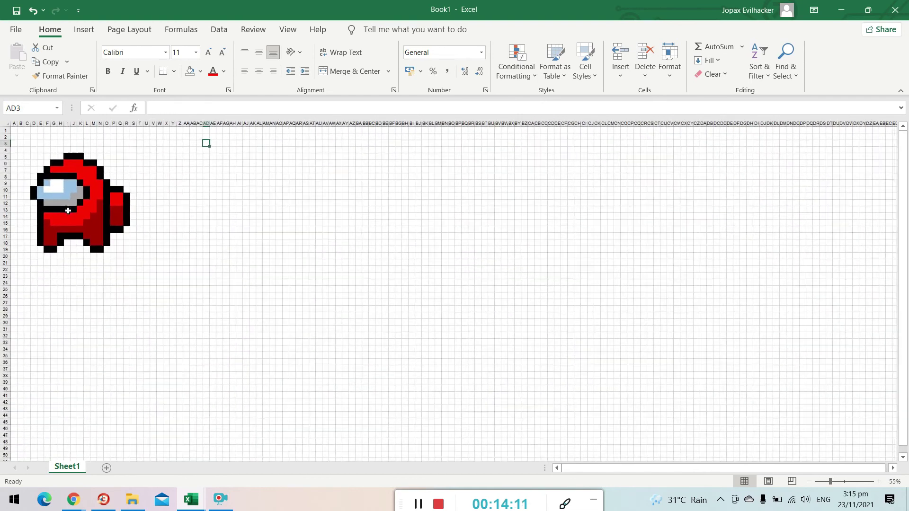
scroll(68, 211, "up", 4)
scroll(91, 221, "down", 5)
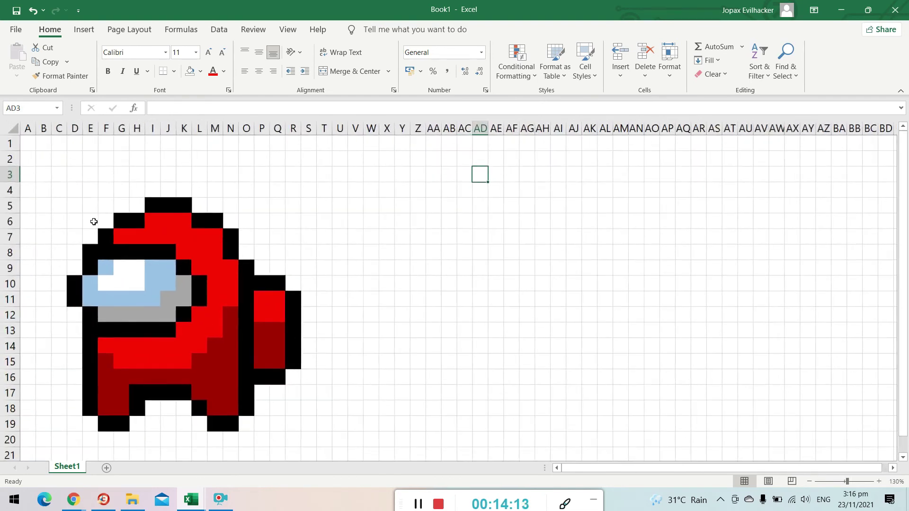
scroll(98, 233, "down", 1)
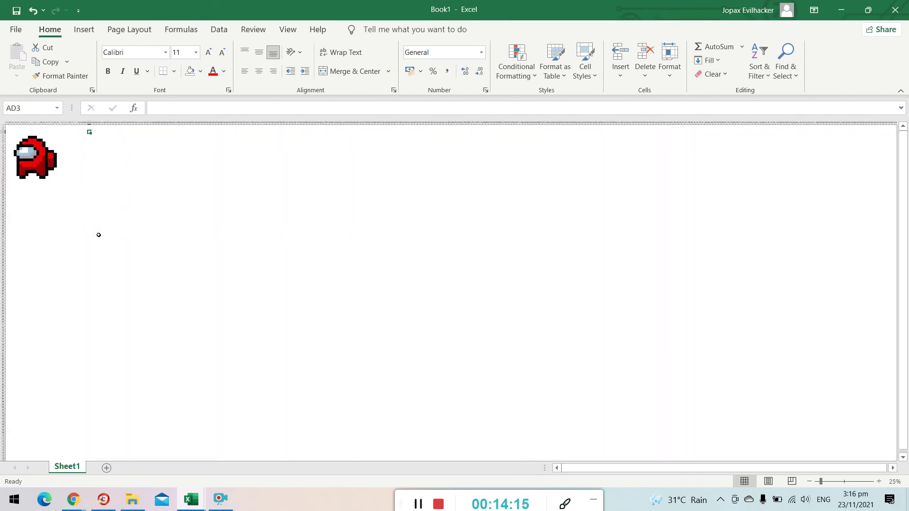
scroll(100, 235, "up", 5)
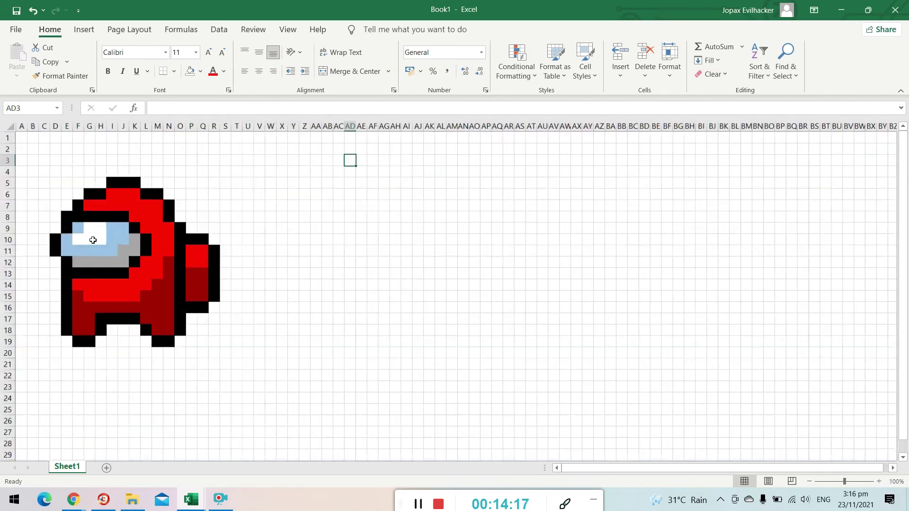
scroll(89, 246, "down", 4)
scroll(87, 248, "up", 4)
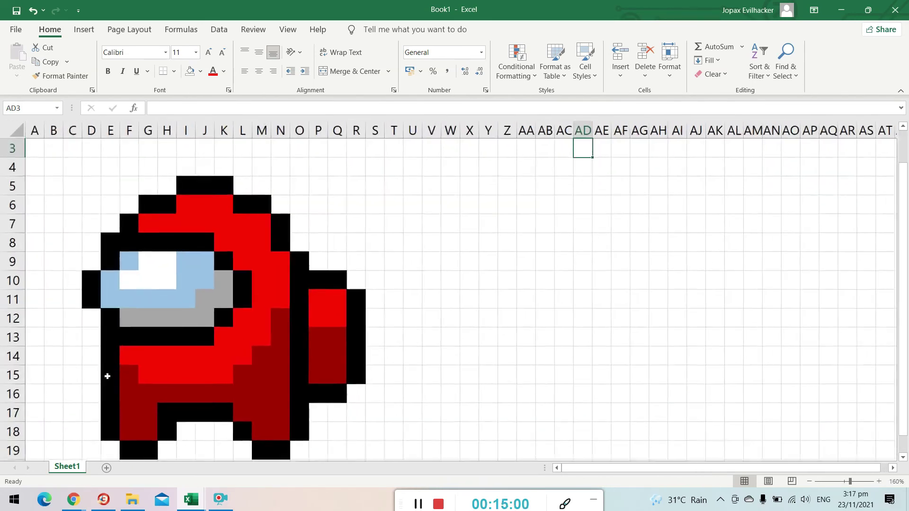
scroll(108, 376, "down", 6)
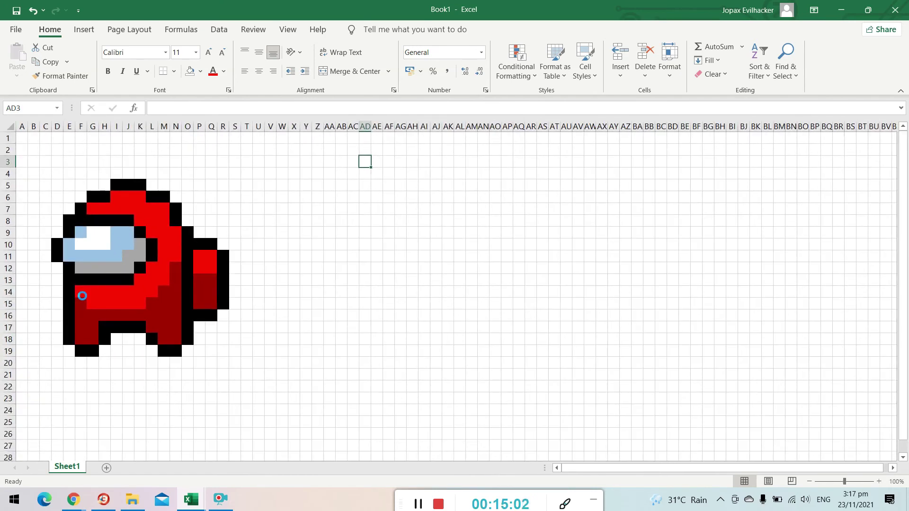
scroll(42, 269, "down", 5)
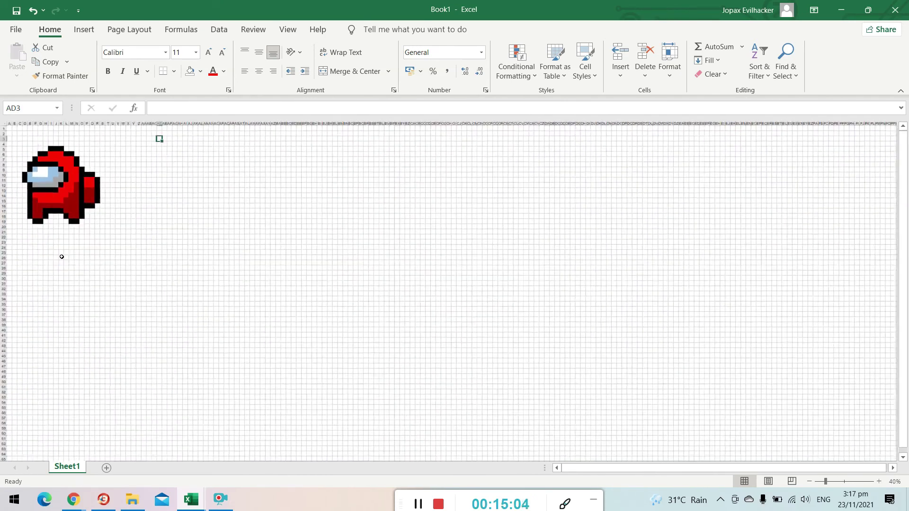
scroll(61, 256, "up", 2)
scroll(61, 255, "down", 2)
scroll(62, 257, "up", 5)
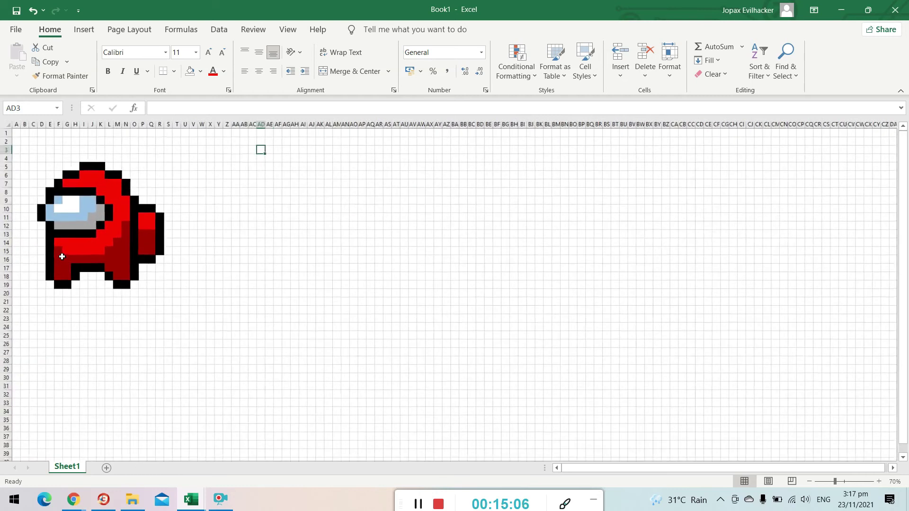
left_click(422, 505)
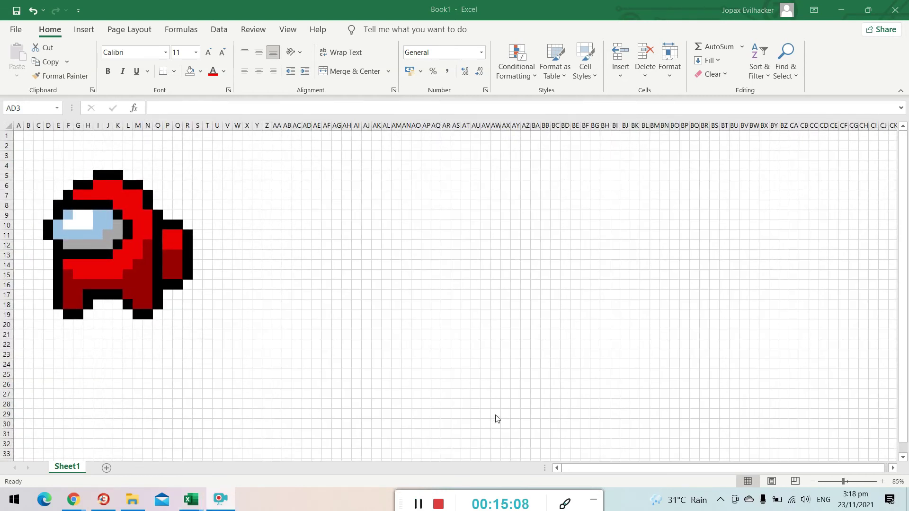
scroll(138, 253, "down", 2)
scroll(98, 251, "up", 2)
scroll(104, 300, "up", 2)
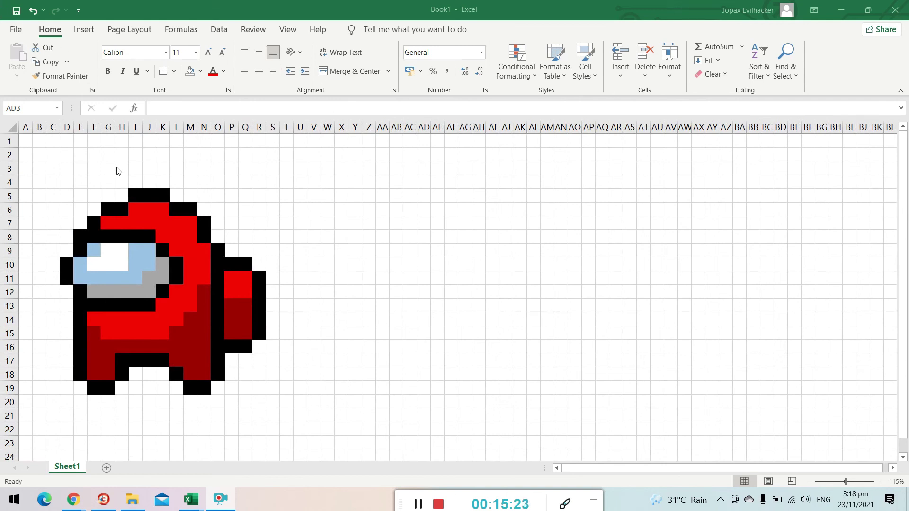
Step: Export the workbook as a PDF named AmongUs to the Desktop, with standard optimization and opening after publishing
left_click(15, 30)
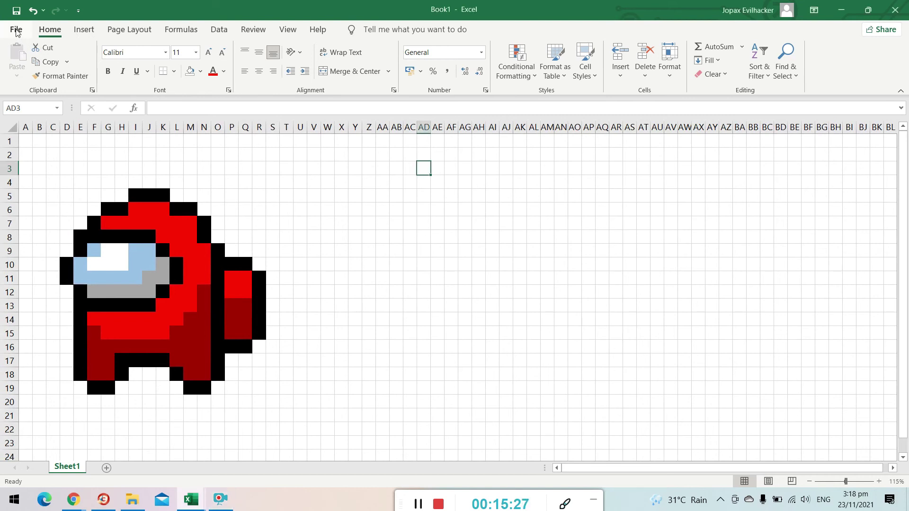
left_click(16, 31)
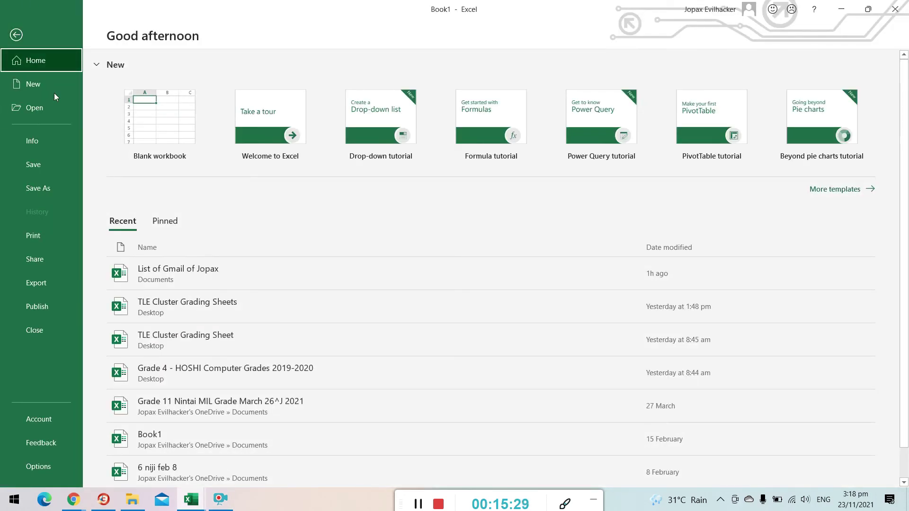
left_click(39, 285)
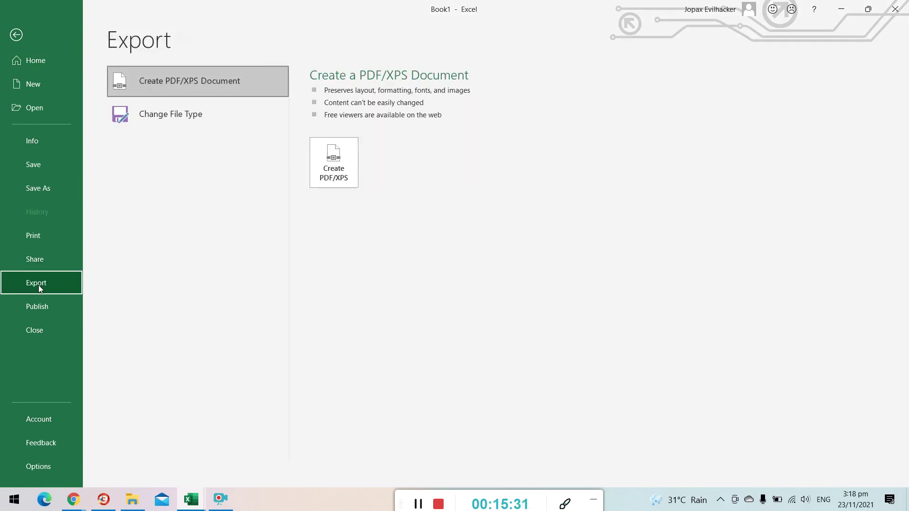
left_click(340, 173)
left_click_drag(193, 12, 515, 70)
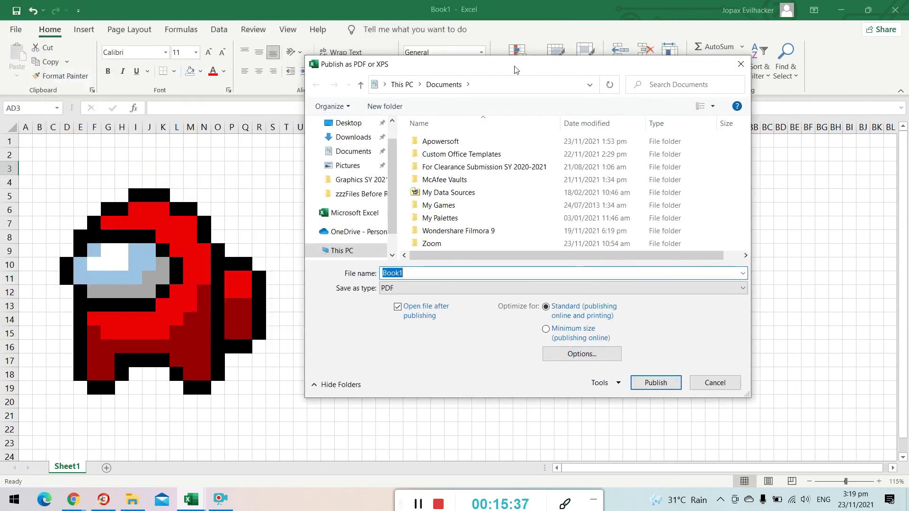
left_click(350, 126)
double_click(414, 275)
type("AmongUs")
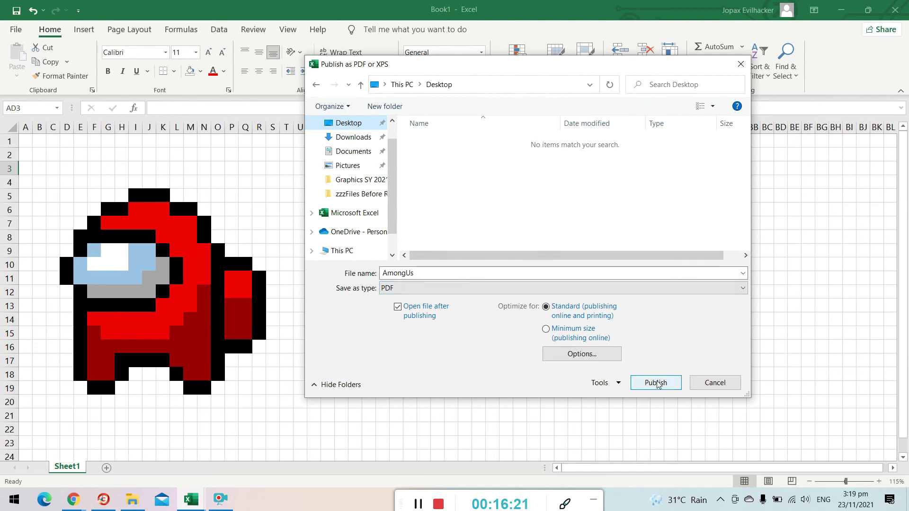
left_click(656, 383)
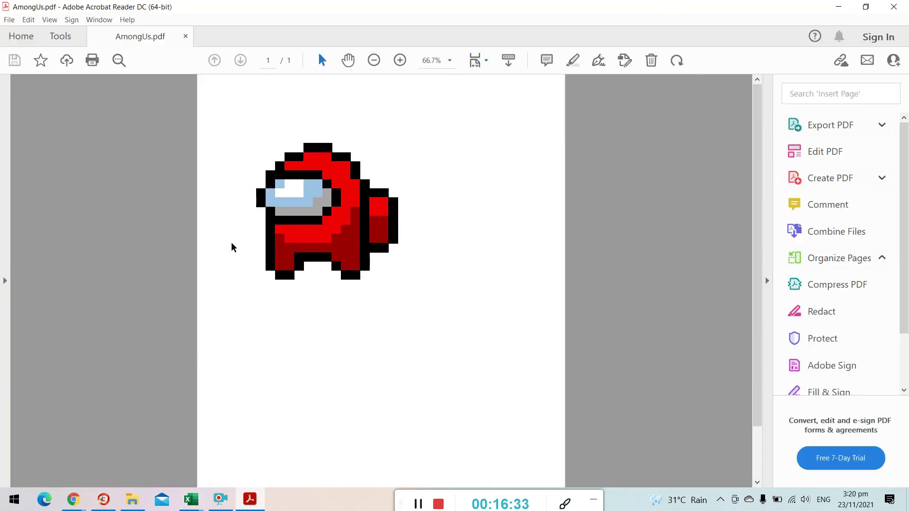
Step: Compare the published AmongUs PDF in Adobe Acrobat Reader with the drawing in the Excel worksheet
scroll(232, 246, "down", 1)
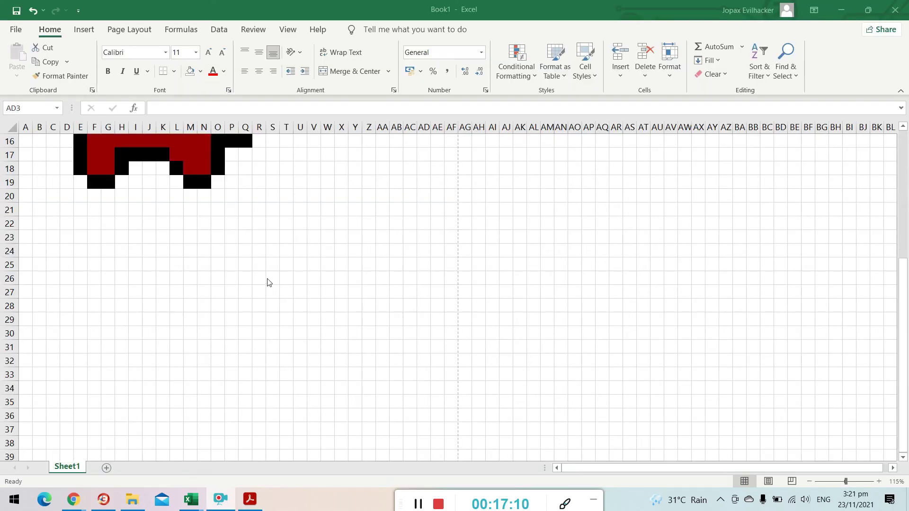
scroll(268, 280, "up", 5)
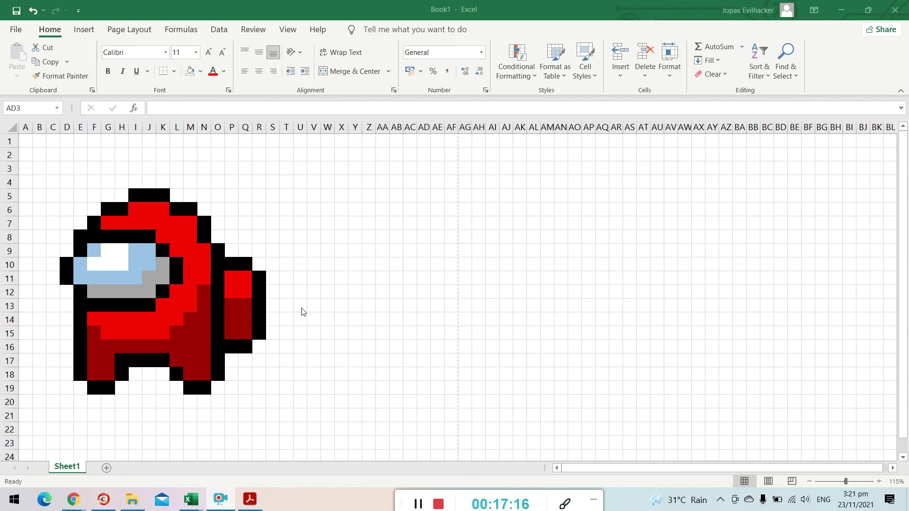
left_click(250, 499)
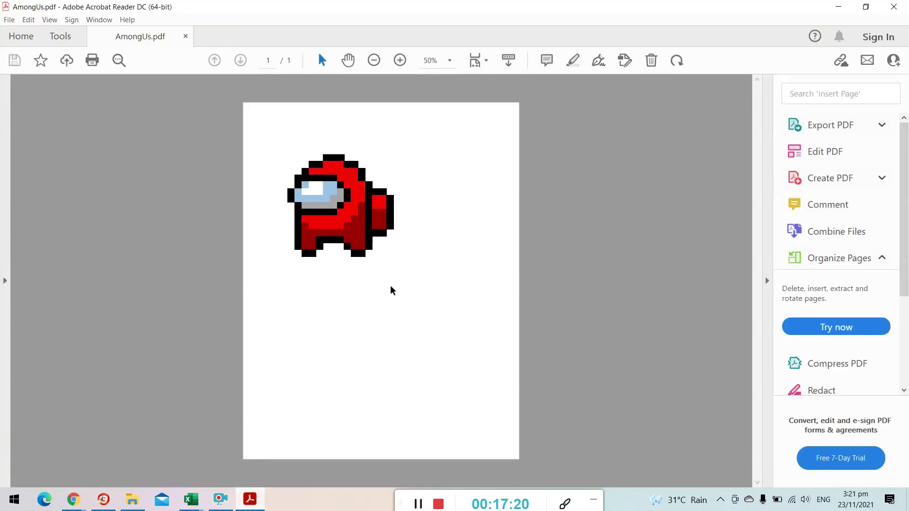
Step: In the Chrome image search for pixel art, close the enlarged Among Us preview and narrow the results to grid
key("alt+Tab")
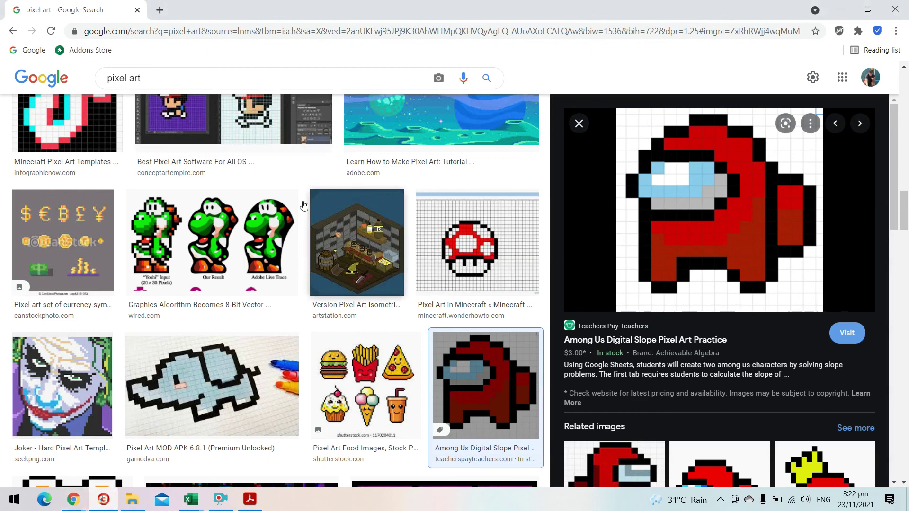
scroll(303, 204, "up", 10)
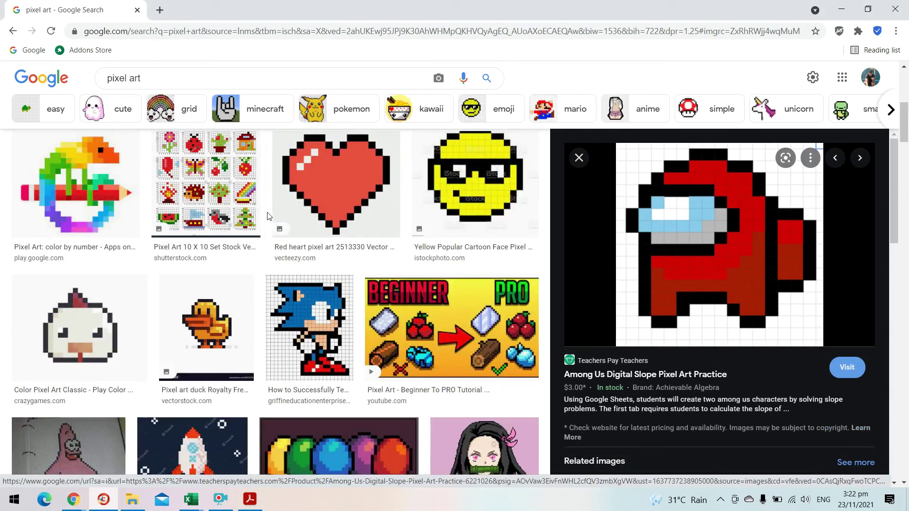
left_click(579, 158)
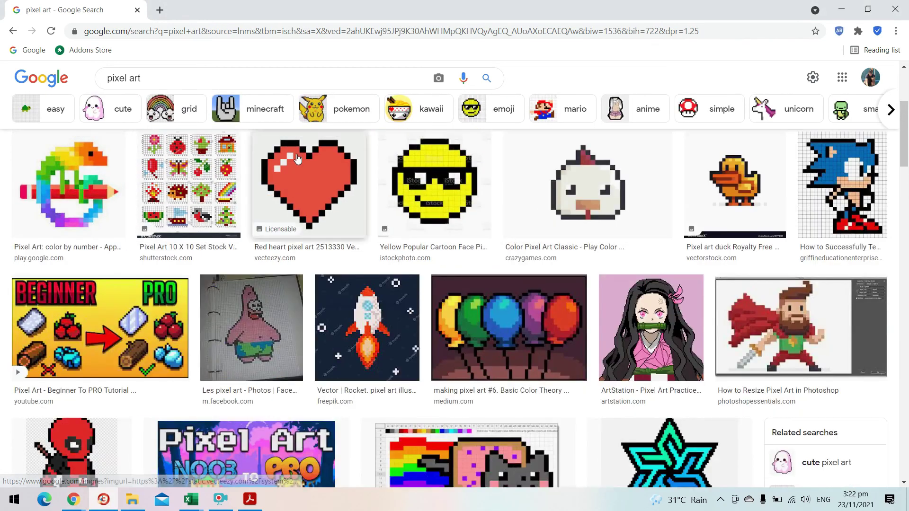
left_click(160, 116)
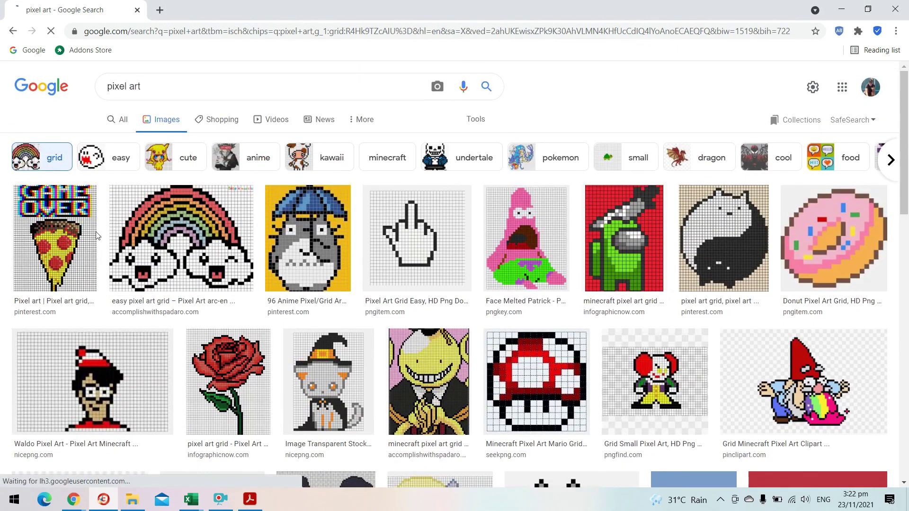
Step: Browse the grid pixel art image results for other designs to recreate in cells
scroll(69, 211, "down", 1)
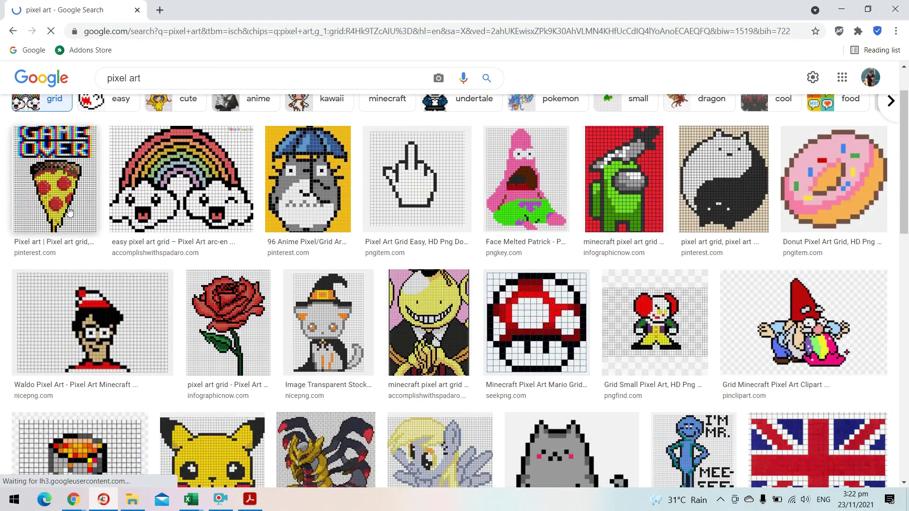
scroll(249, 218, "down", 3)
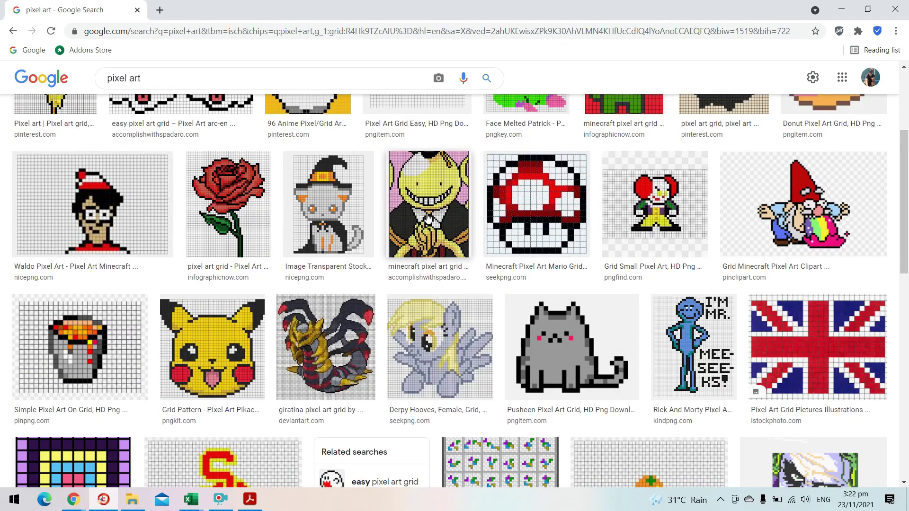
scroll(874, 285, "down", 1)
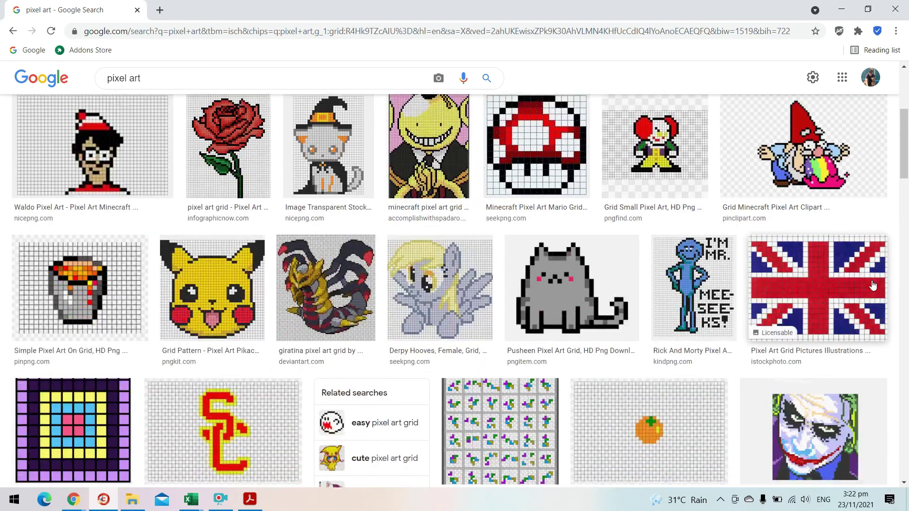
scroll(790, 272, "down", 2)
scroll(801, 354, "up", 6)
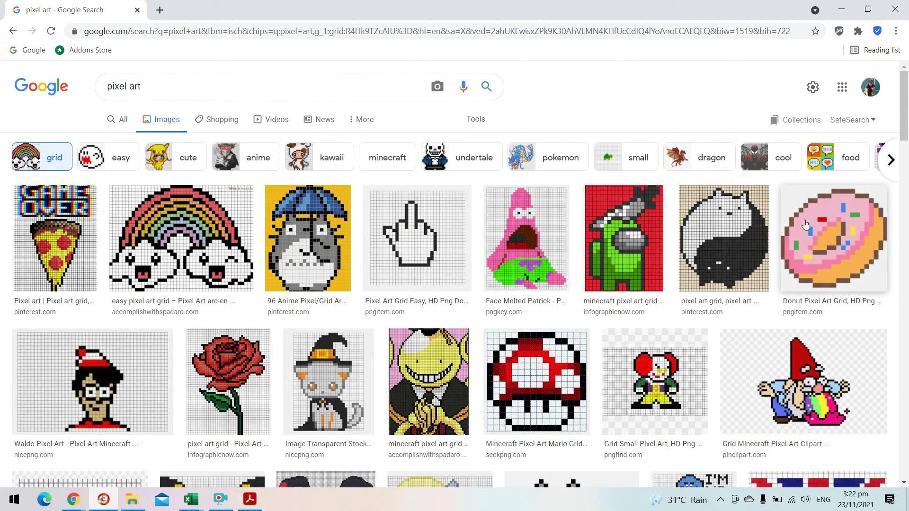
scroll(642, 209, "down", 5)
scroll(823, 211, "down", 5)
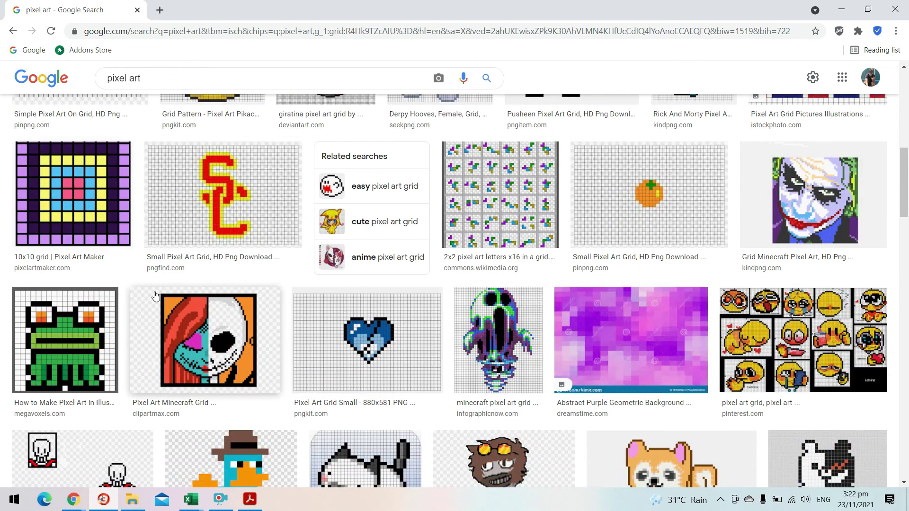
scroll(281, 268, "down", 3)
scroll(307, 284, "up", 15)
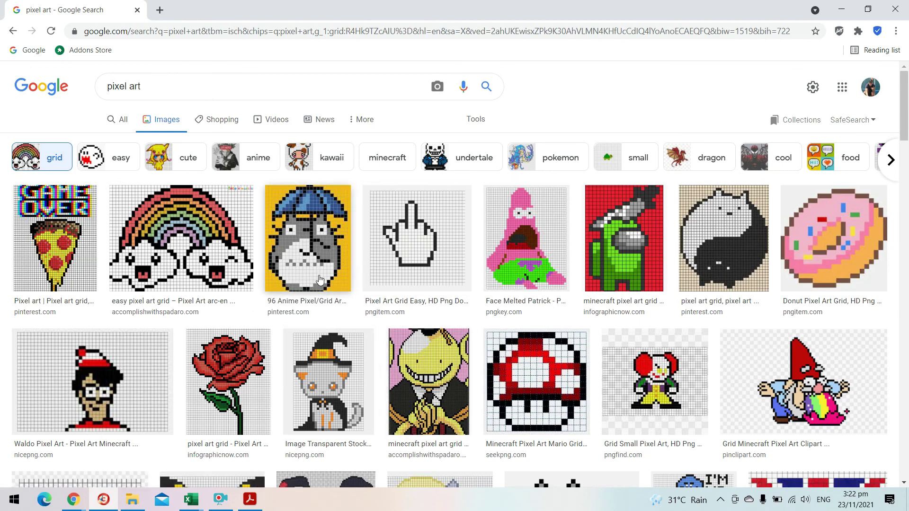
scroll(361, 248, "down", 7)
scroll(365, 247, "up", 7)
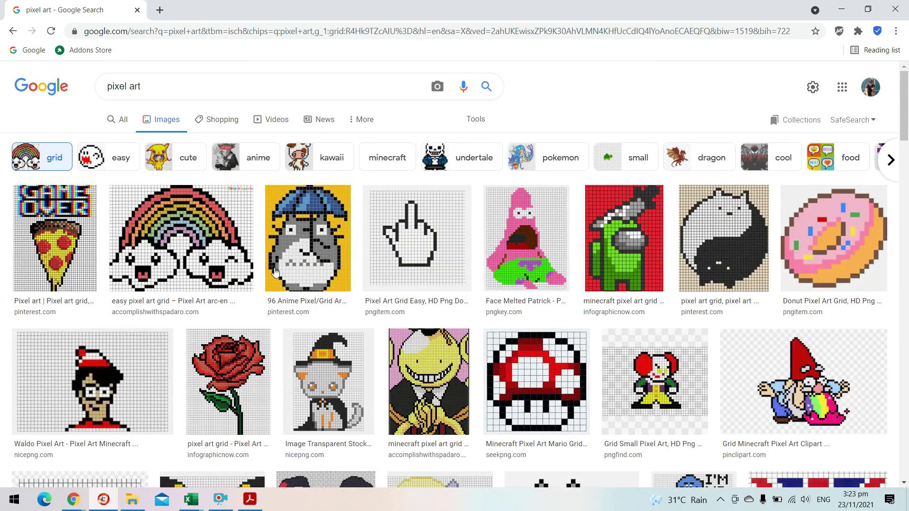
scroll(335, 229, "down", 7)
scroll(331, 237, "up", 7)
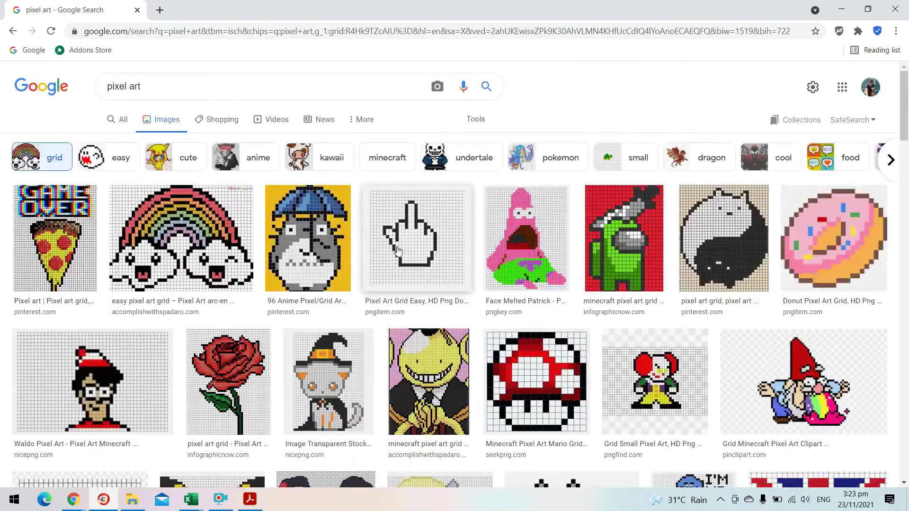